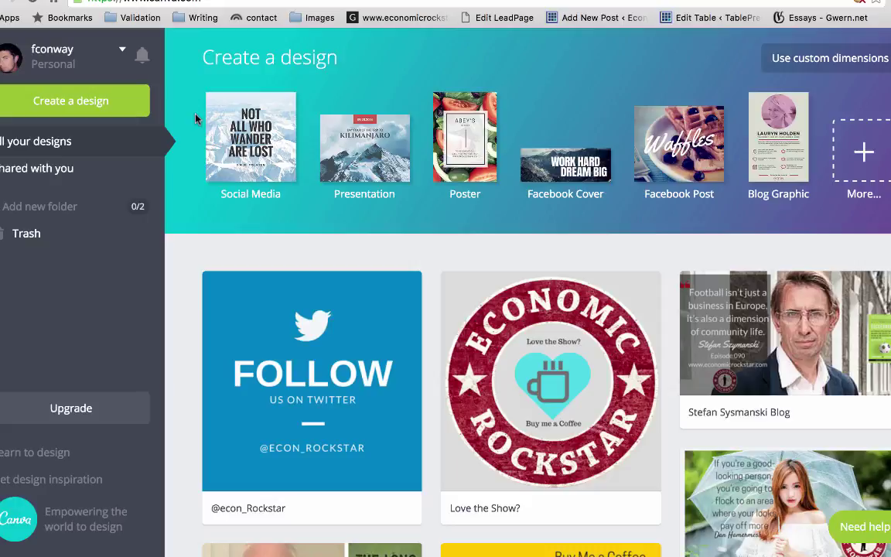
Go to the Google Images results for 'paypal donate button'
{"action": "mouse_move", "coordinate": [193, 1]}
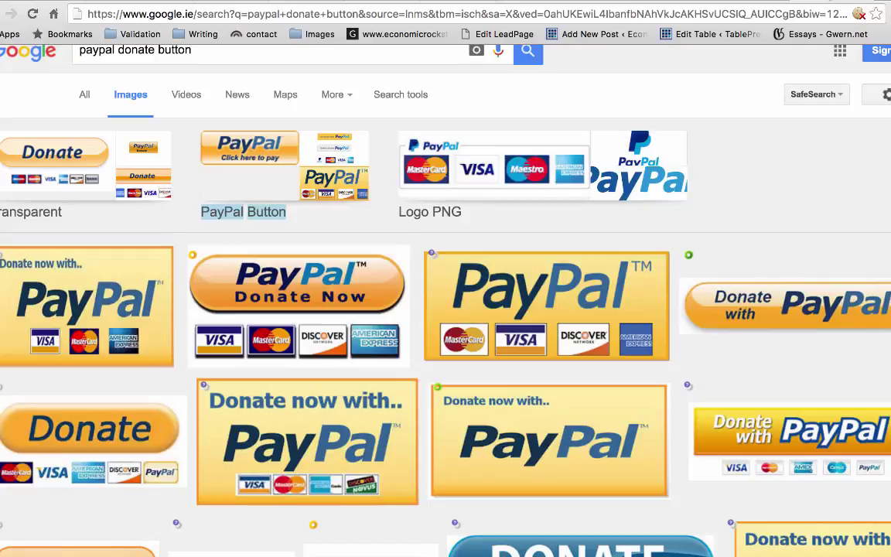
Return to the Canva designs dashboard tab with Ctrl+Tab
{"action": "key", "text": "ctrl+Tab"}
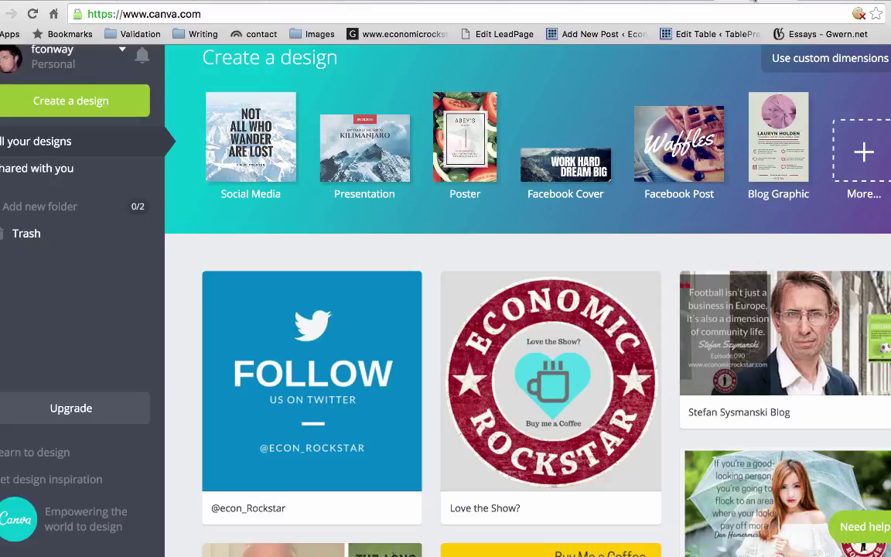
{"action": "scroll", "coordinate": [611, 260], "scroll_direction": "down", "scroll_amount": 3}
{"action": "scroll", "coordinate": [611, 260], "scroll_direction": "down", "scroll_amount": 1}
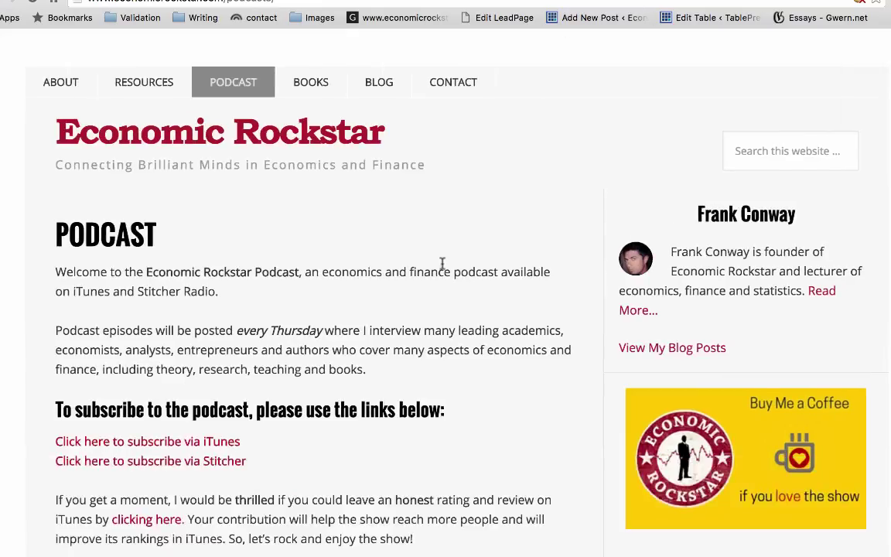
On the Economic Rockstar Podcast page, follow the Buy Me a Coffee donation link
{"action": "scroll", "coordinate": [442, 264], "scroll_direction": "down", "scroll_amount": 5}
{"action": "scroll", "coordinate": [442, 264], "scroll_direction": "up", "scroll_amount": 1}
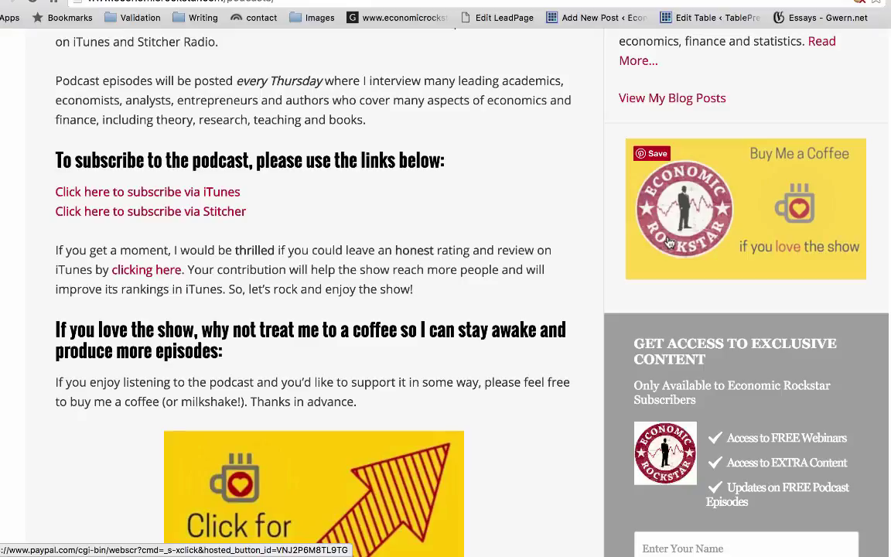
{"action": "left_click", "coordinate": [670, 243]}
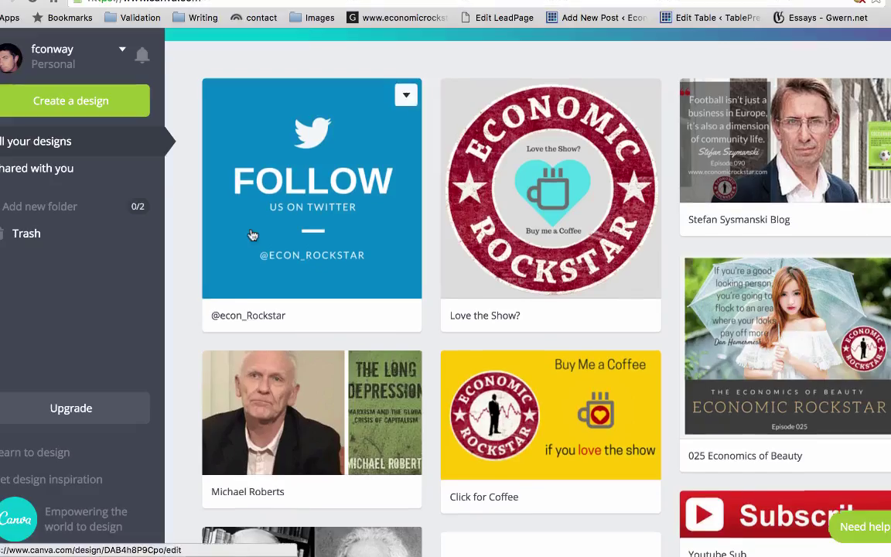
Start a new 8.5cm × 5cm Business Card design from the full list of design types
{"action": "scroll", "coordinate": [251, 233], "scroll_direction": "up", "scroll_amount": 3}
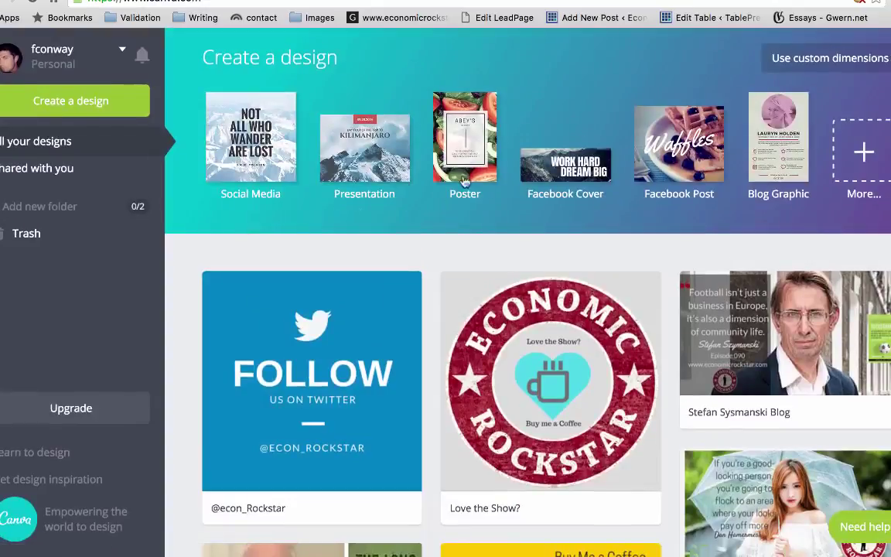
{"action": "left_click", "coordinate": [870, 164]}
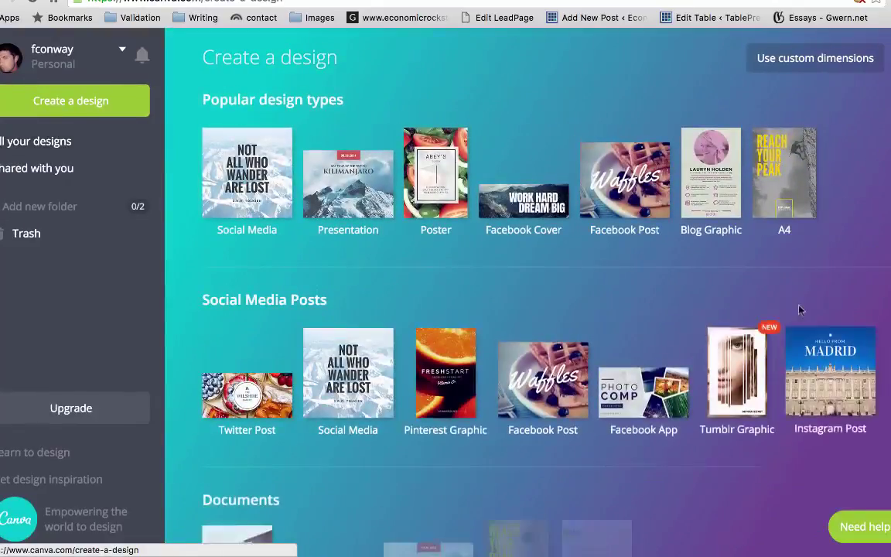
{"action": "scroll", "coordinate": [743, 315], "scroll_direction": "down", "scroll_amount": 1}
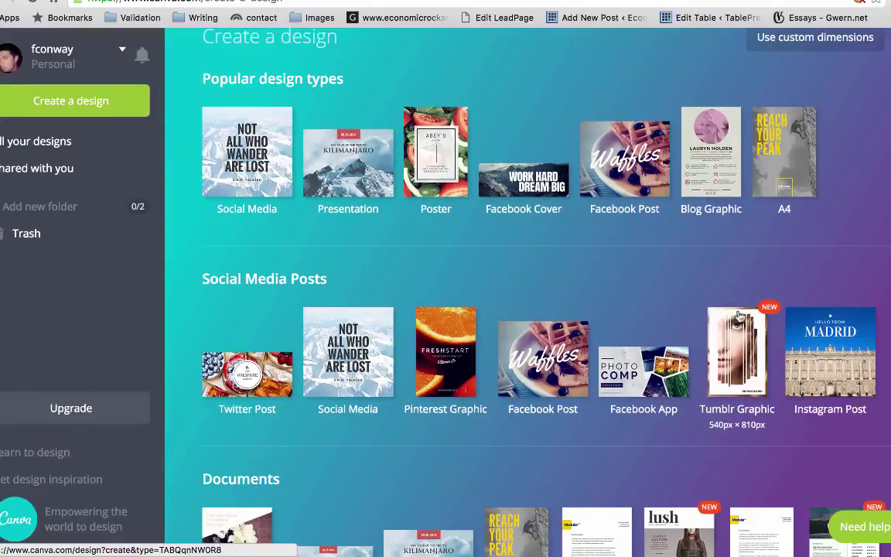
{"action": "scroll", "coordinate": [739, 314], "scroll_direction": "down", "scroll_amount": 5}
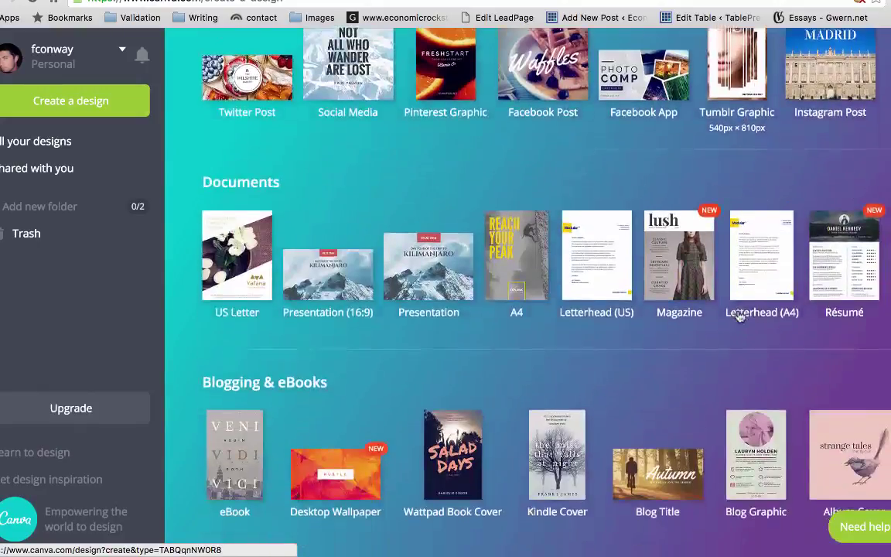
{"action": "scroll", "coordinate": [739, 318], "scroll_direction": "down", "scroll_amount": 1}
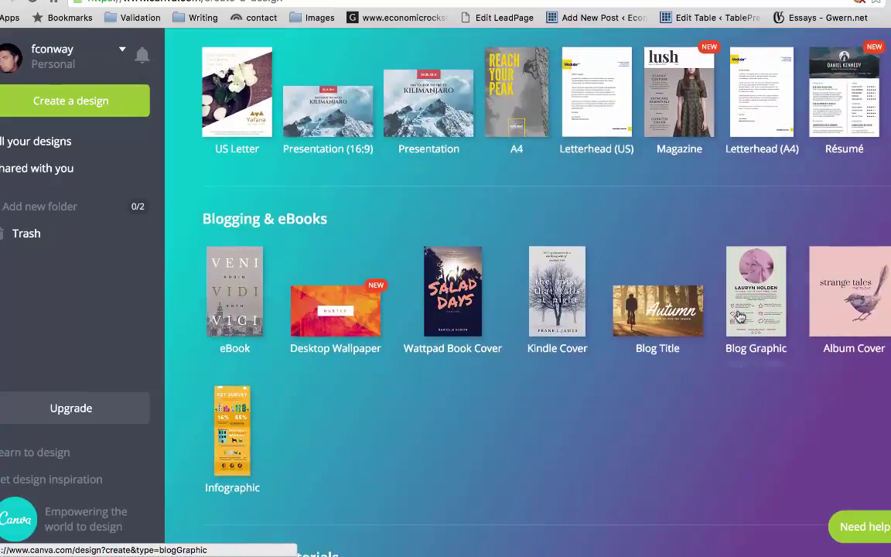
{"action": "scroll", "coordinate": [739, 317], "scroll_direction": "down", "scroll_amount": 1}
{"action": "scroll", "coordinate": [741, 316], "scroll_direction": "down", "scroll_amount": 3}
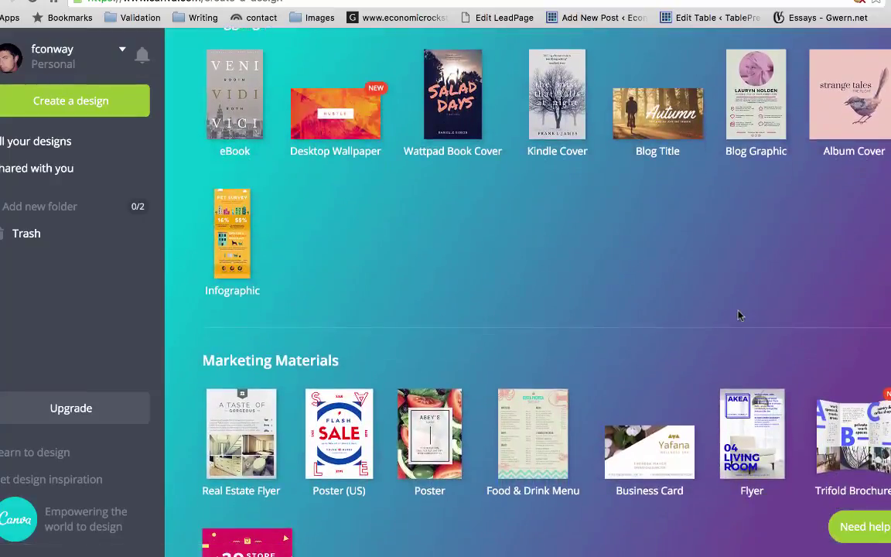
{"action": "scroll", "coordinate": [739, 314], "scroll_direction": "down", "scroll_amount": 2}
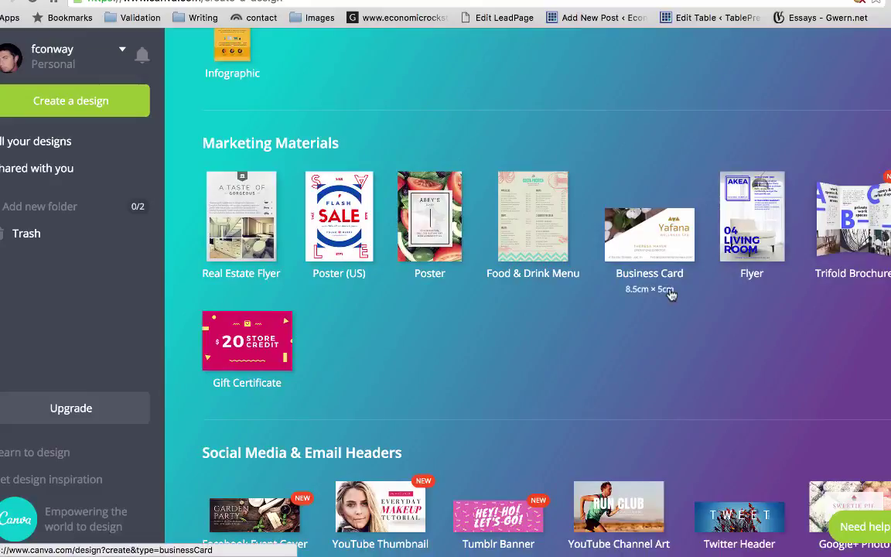
{"action": "left_click", "coordinate": [654, 246]}
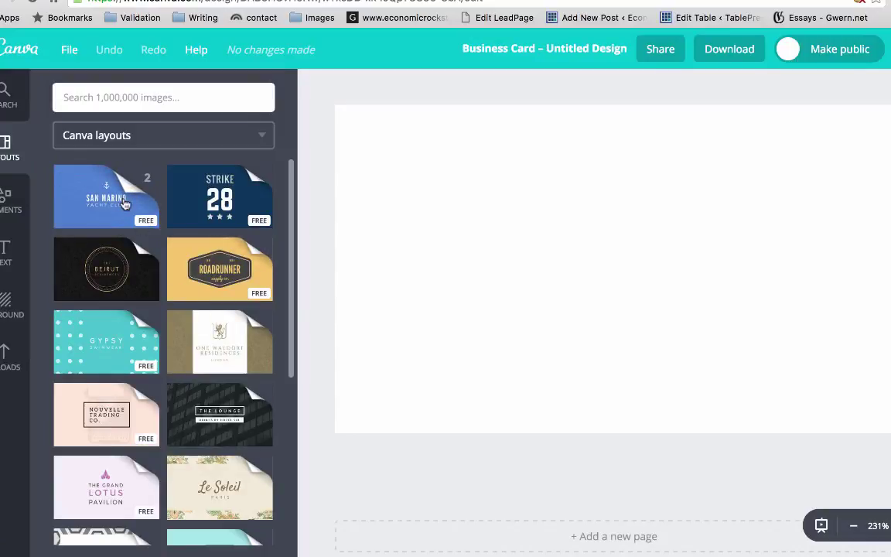
Apply the orange Sparks layout with SPARKS PHOTOGRAPHY to the blank business card
{"action": "scroll", "coordinate": [124, 203], "scroll_direction": "down", "scroll_amount": 5}
{"action": "scroll", "coordinate": [124, 202], "scroll_direction": "down", "scroll_amount": 5}
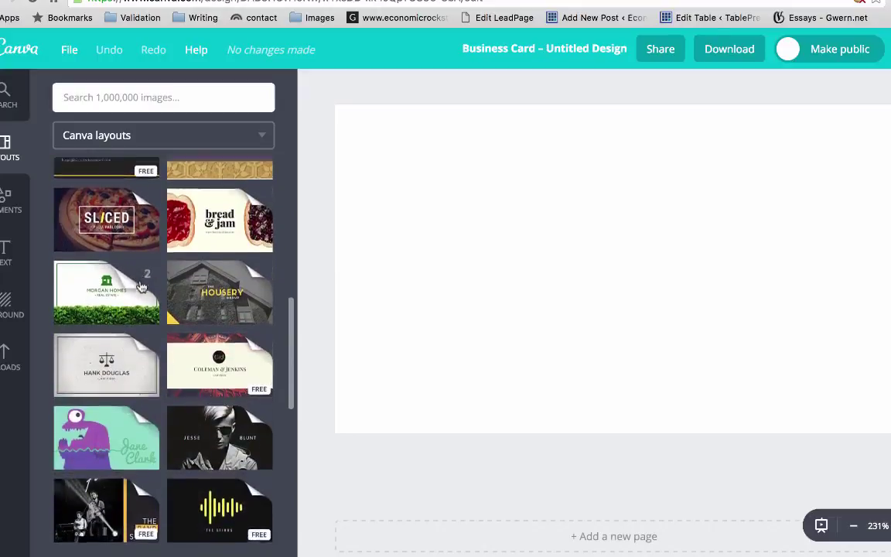
{"action": "scroll", "coordinate": [141, 288], "scroll_direction": "down", "scroll_amount": 7}
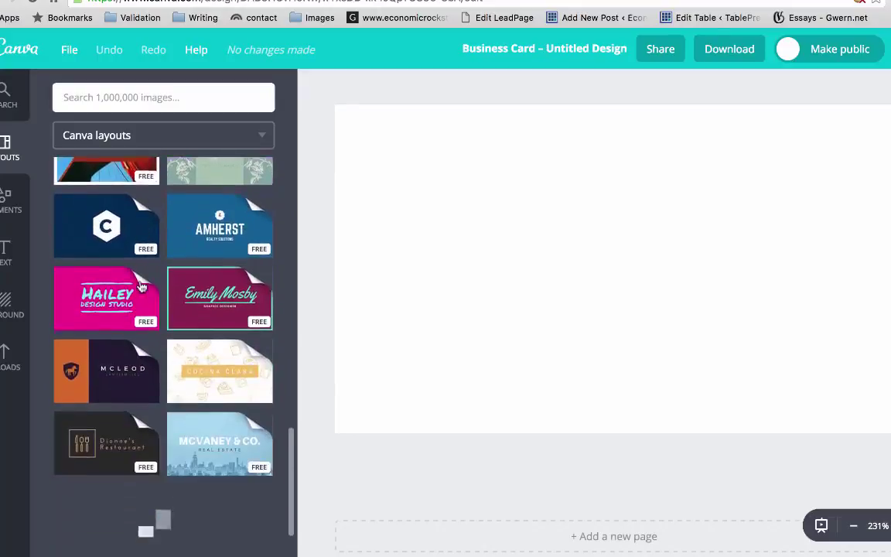
{"action": "scroll", "coordinate": [142, 288], "scroll_direction": "down", "scroll_amount": 4}
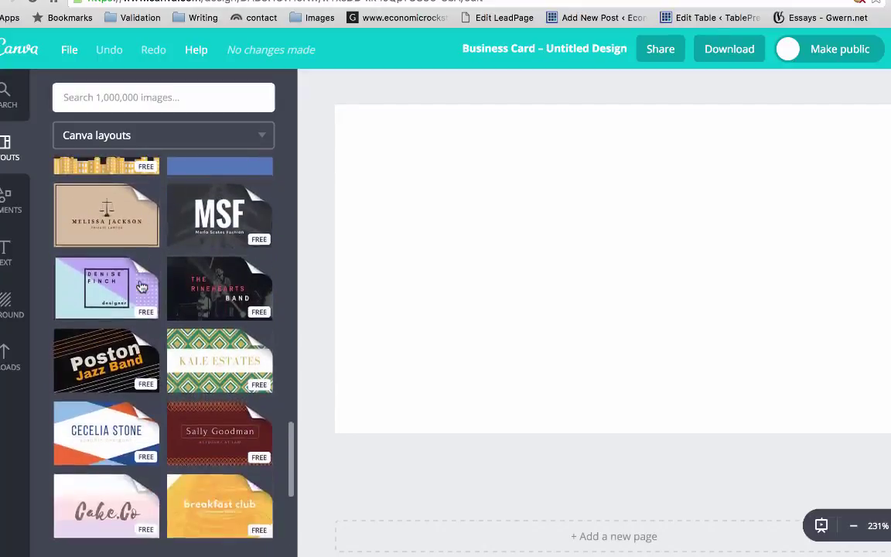
{"action": "scroll", "coordinate": [142, 287], "scroll_direction": "down", "scroll_amount": 1}
{"action": "scroll", "coordinate": [142, 287], "scroll_direction": "down", "scroll_amount": 3}
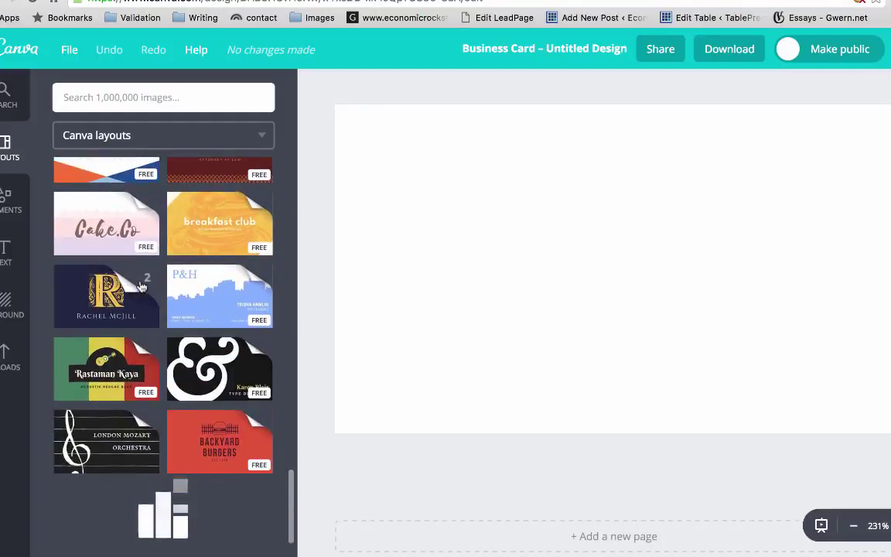
{"action": "scroll", "coordinate": [154, 334], "scroll_direction": "down", "scroll_amount": 1}
{"action": "scroll", "coordinate": [155, 334], "scroll_direction": "down", "scroll_amount": 9}
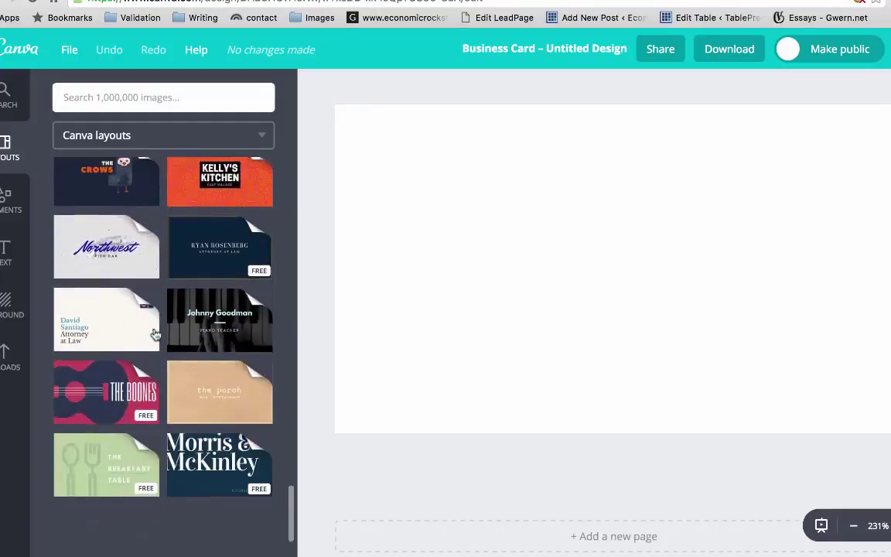
{"action": "scroll", "coordinate": [155, 334], "scroll_direction": "down", "scroll_amount": 10}
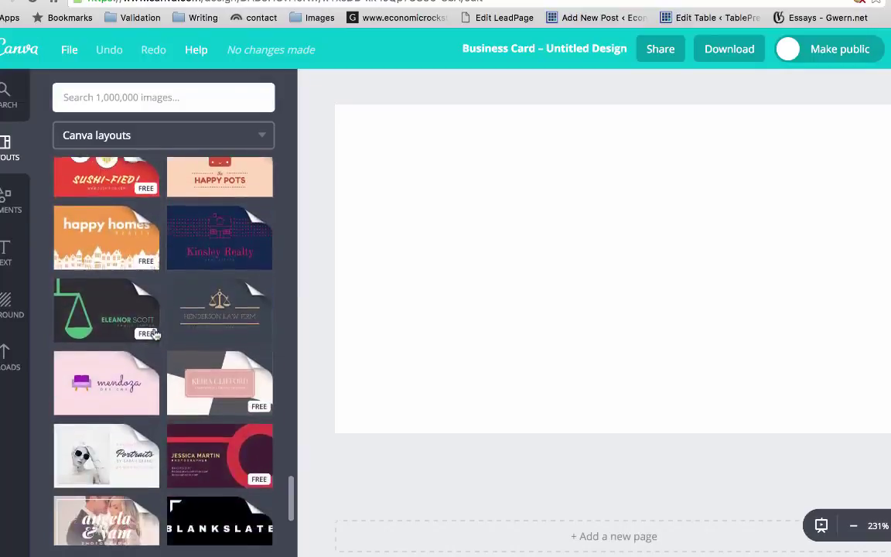
{"action": "scroll", "coordinate": [154, 335], "scroll_direction": "down", "scroll_amount": 5}
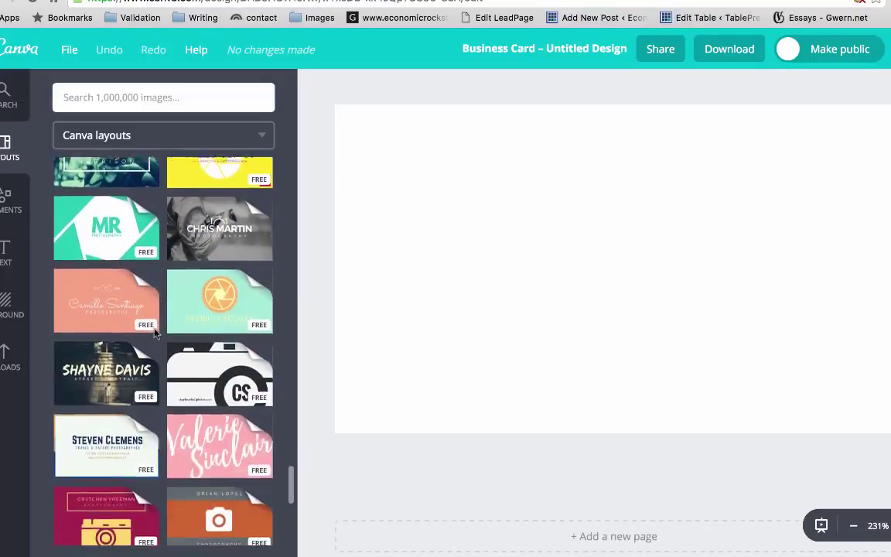
{"action": "scroll", "coordinate": [155, 334], "scroll_direction": "down", "scroll_amount": 3}
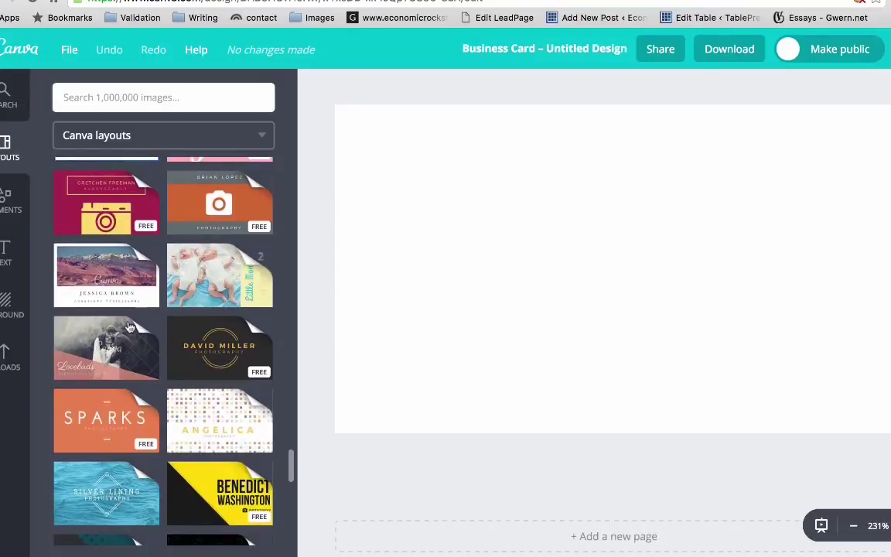
{"action": "scroll", "coordinate": [198, 425], "scroll_direction": "down", "scroll_amount": 2}
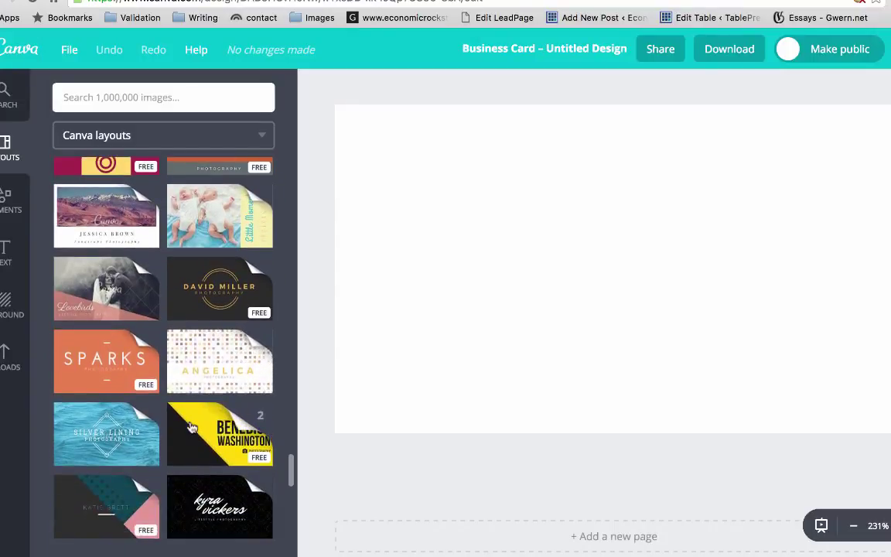
{"action": "scroll", "coordinate": [192, 428], "scroll_direction": "down", "scroll_amount": 3}
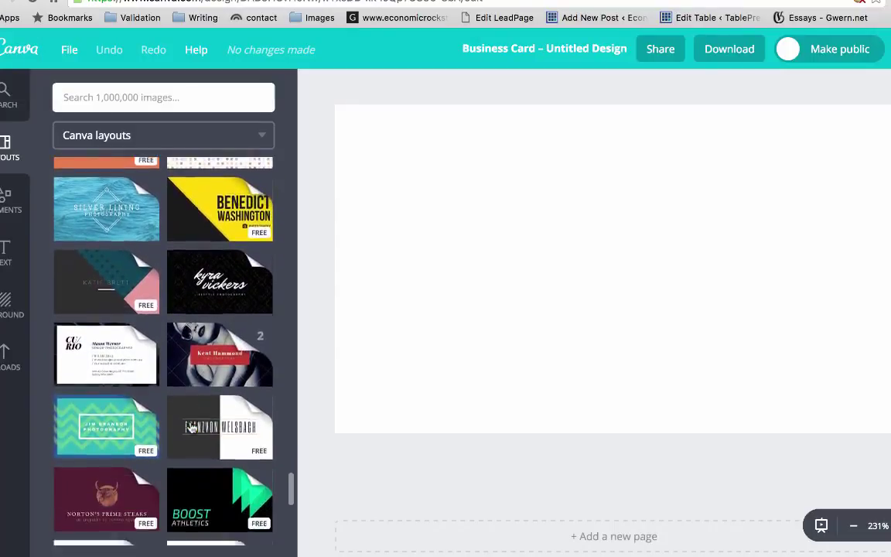
{"action": "scroll", "coordinate": [192, 428], "scroll_direction": "down", "scroll_amount": 8}
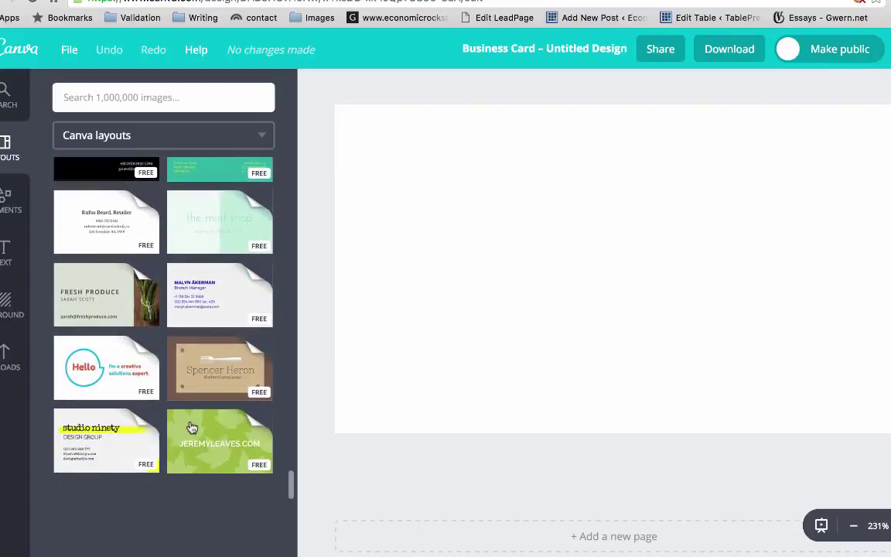
{"action": "scroll", "coordinate": [192, 428], "scroll_direction": "down", "scroll_amount": 10}
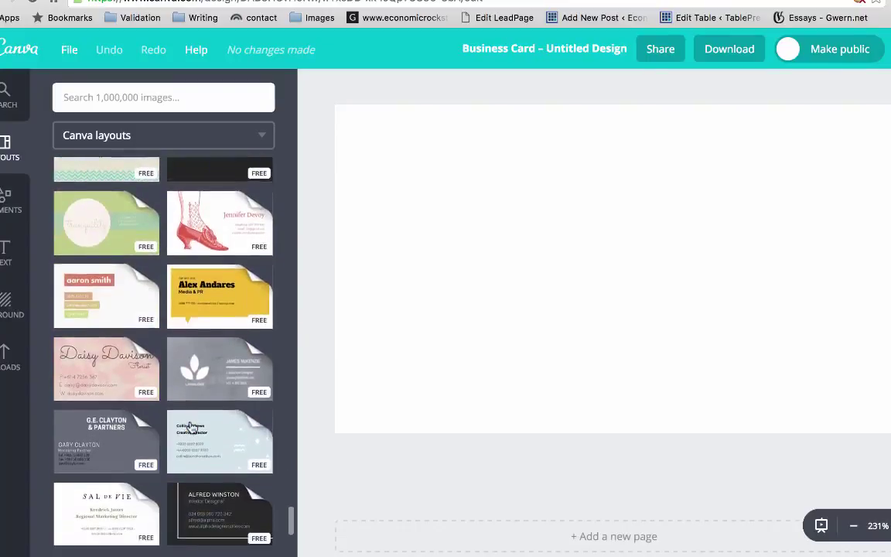
{"action": "scroll", "coordinate": [192, 428], "scroll_direction": "down", "scroll_amount": 10}
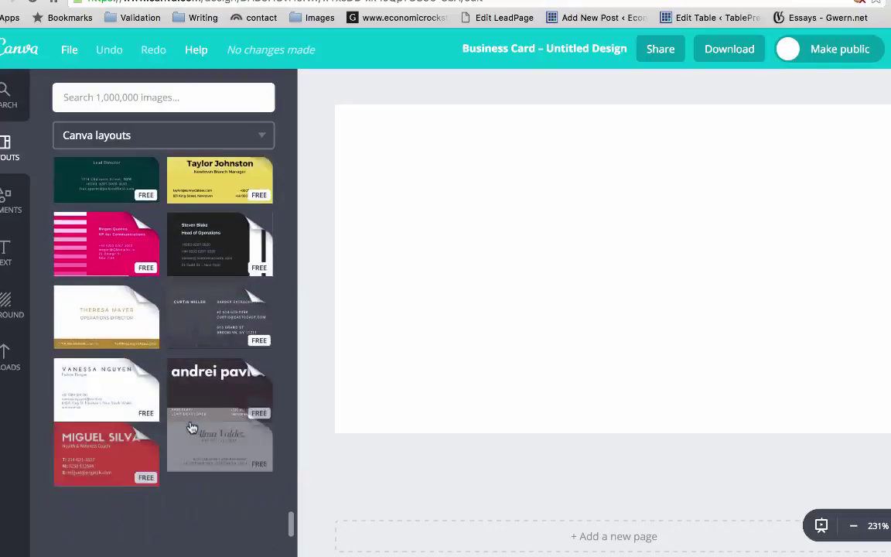
{"action": "scroll", "coordinate": [192, 428], "scroll_direction": "down", "scroll_amount": 10}
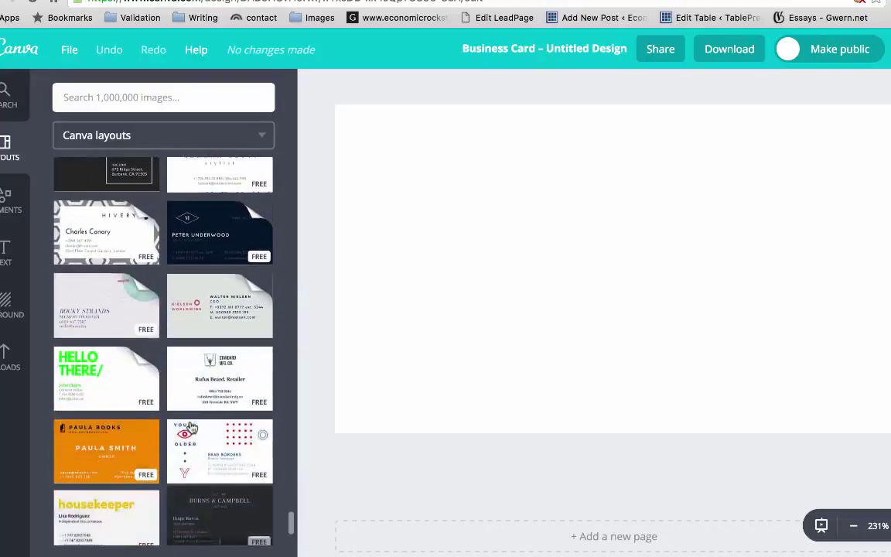
{"action": "scroll", "coordinate": [192, 428], "scroll_direction": "down", "scroll_amount": 10}
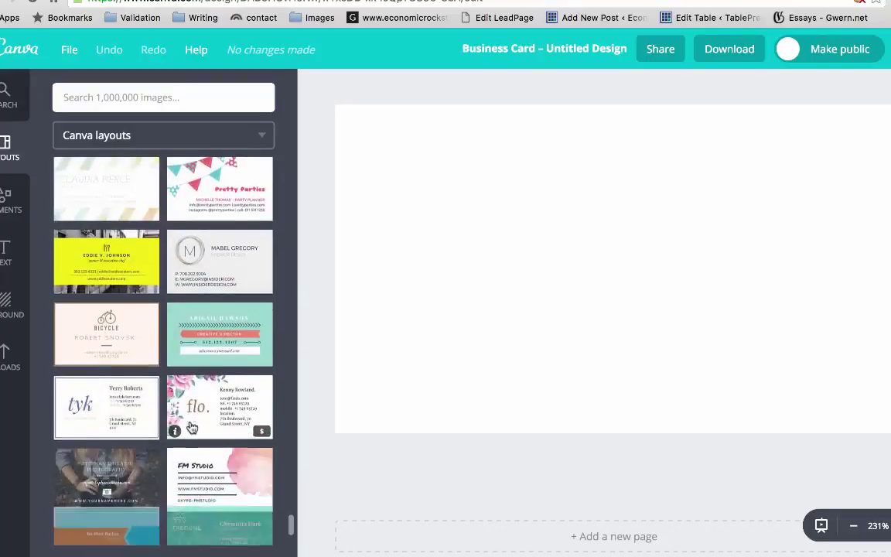
{"action": "scroll", "coordinate": [192, 428], "scroll_direction": "down", "scroll_amount": 5}
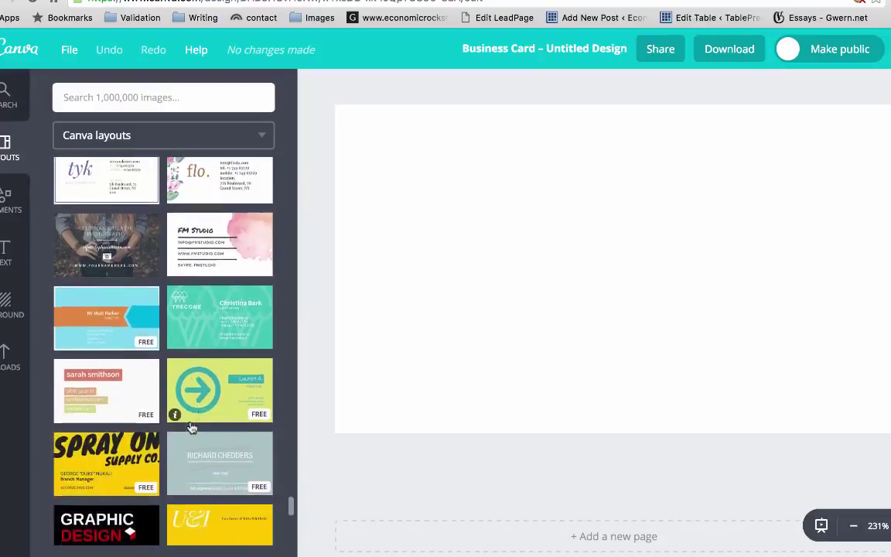
{"action": "scroll", "coordinate": [192, 428], "scroll_direction": "down", "scroll_amount": 10}
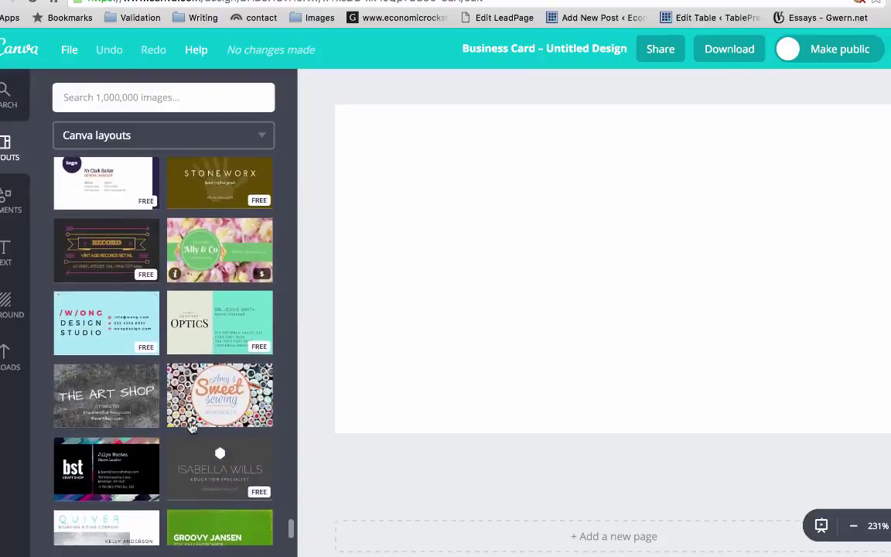
{"action": "scroll", "coordinate": [192, 428], "scroll_direction": "down", "scroll_amount": 10}
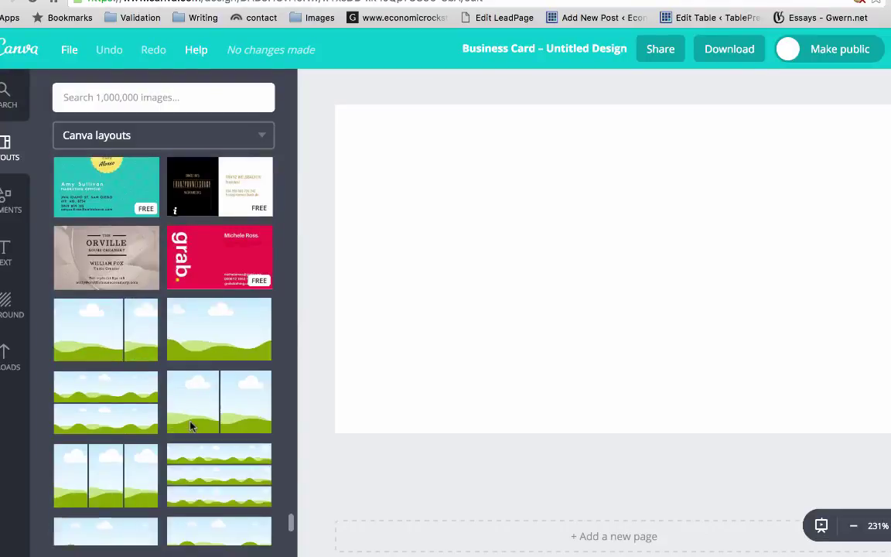
{"action": "scroll", "coordinate": [192, 427], "scroll_direction": "down", "scroll_amount": 5}
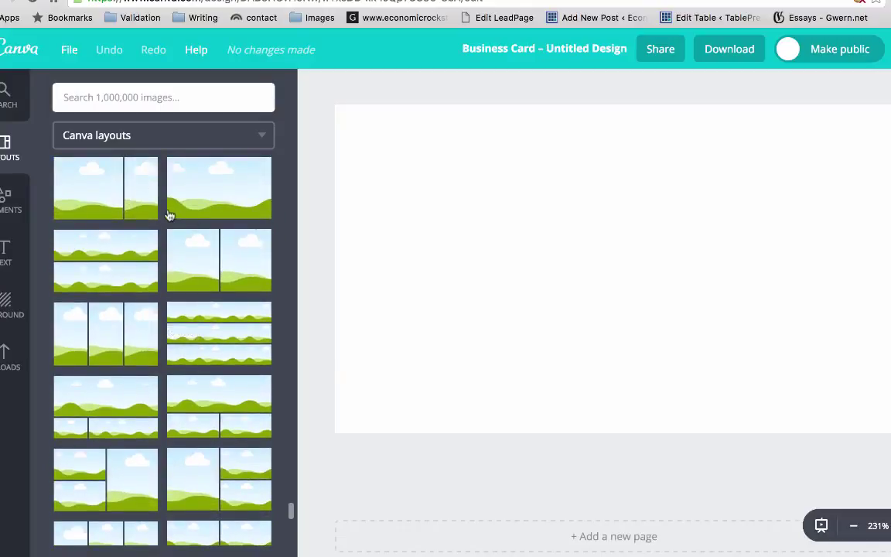
{"action": "scroll", "coordinate": [169, 215], "scroll_direction": "up", "scroll_amount": 10}
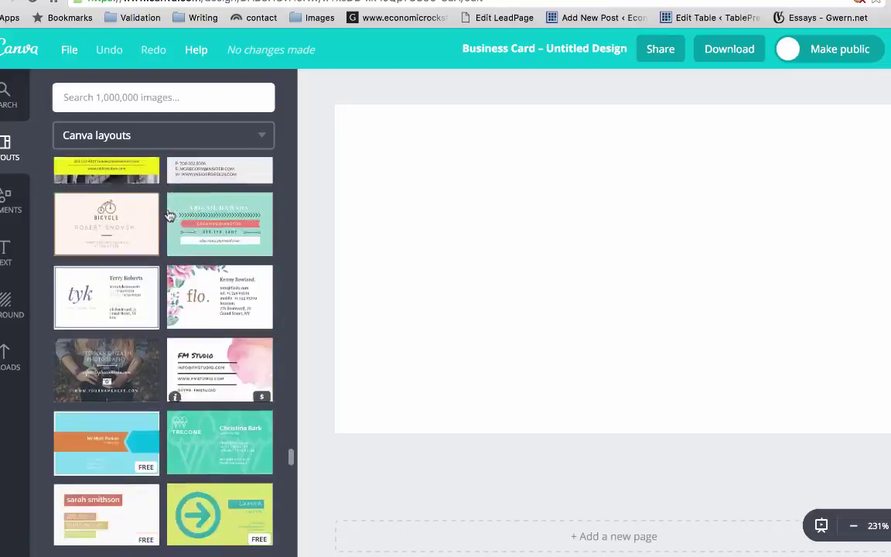
{"action": "scroll", "coordinate": [170, 215], "scroll_direction": "up", "scroll_amount": 10}
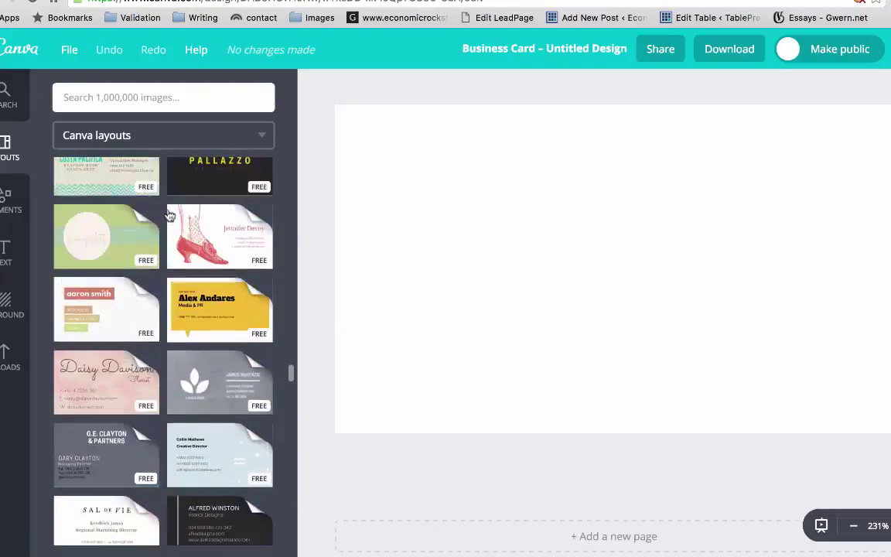
{"action": "scroll", "coordinate": [171, 215], "scroll_direction": "up", "scroll_amount": 10}
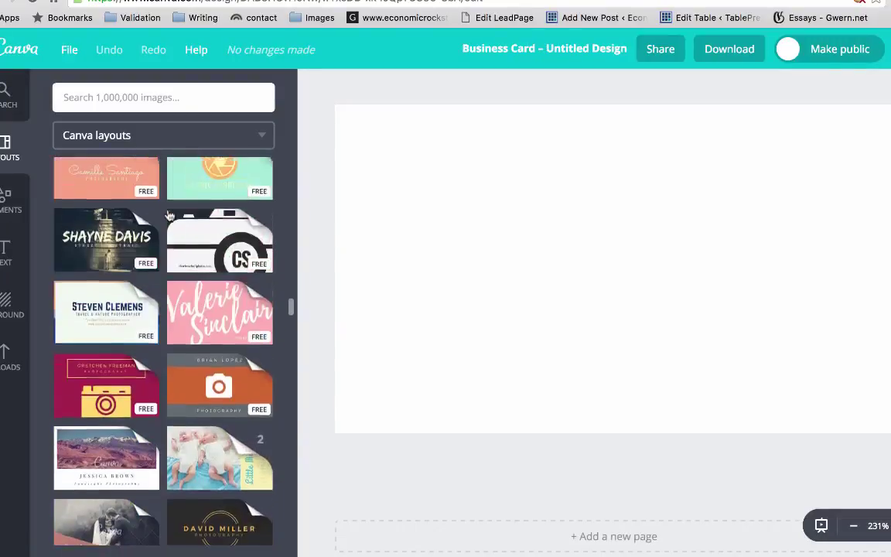
{"action": "scroll", "coordinate": [170, 215], "scroll_direction": "down", "scroll_amount": 3}
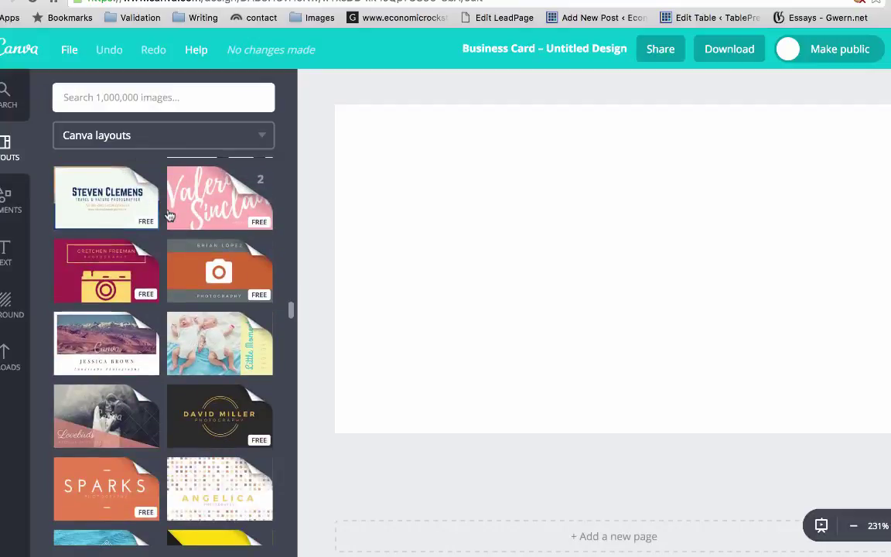
{"action": "left_click", "coordinate": [90, 474]}
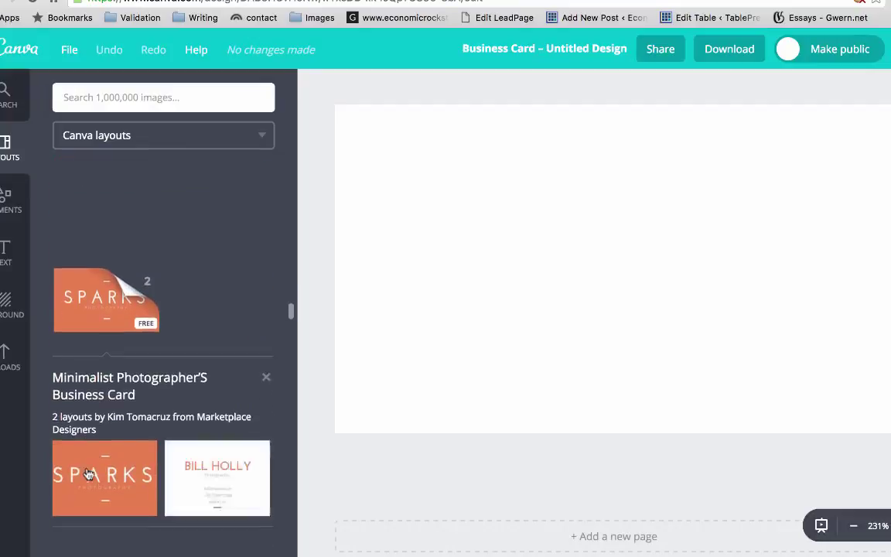
{"action": "left_click", "coordinate": [138, 454]}
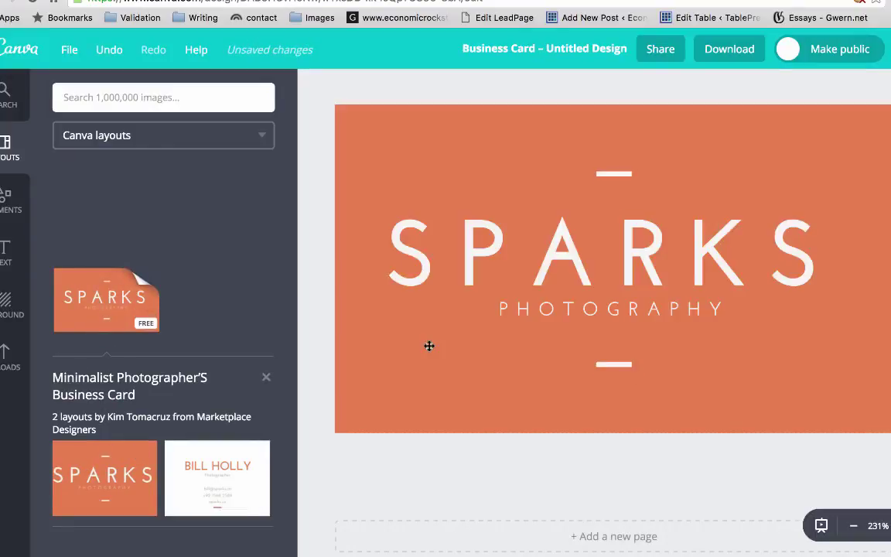
Select the card's orange background and open its custom colour wheel
{"action": "left_click", "coordinate": [452, 130]}
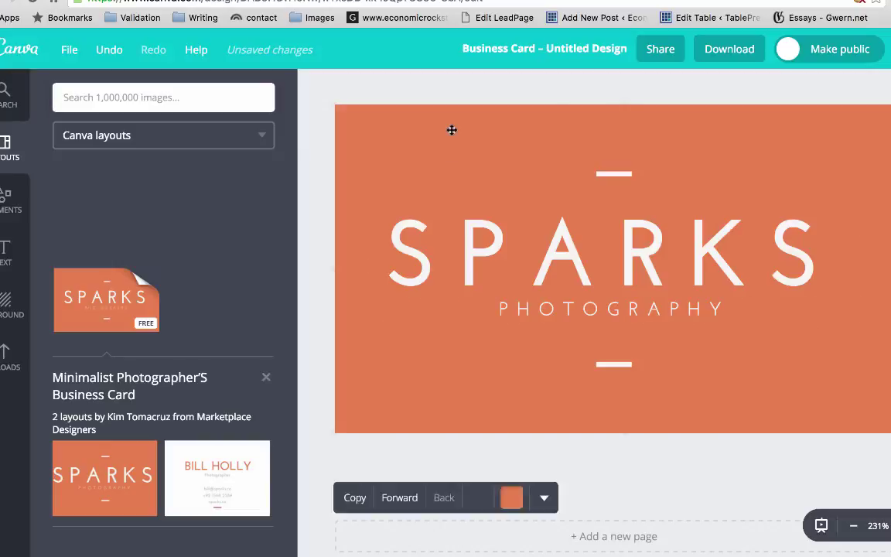
{"action": "left_click", "coordinate": [514, 498]}
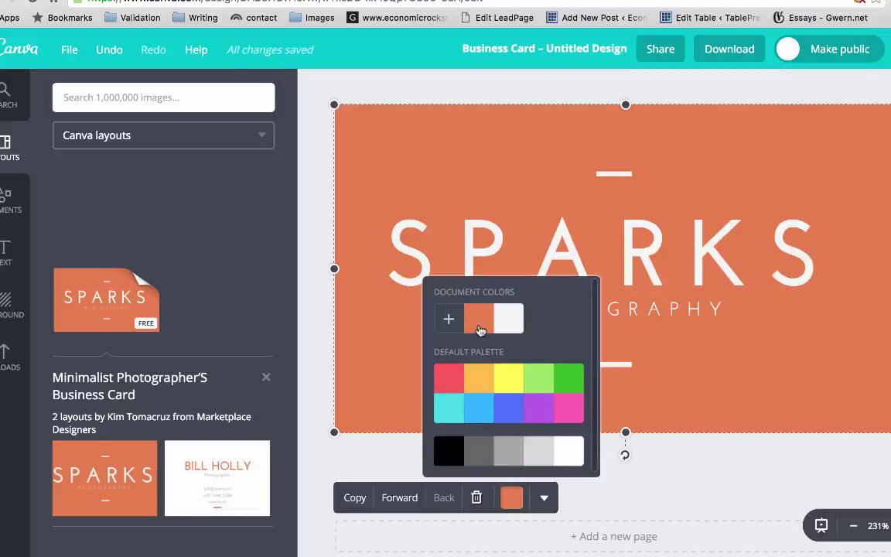
{"action": "left_click", "coordinate": [514, 500]}
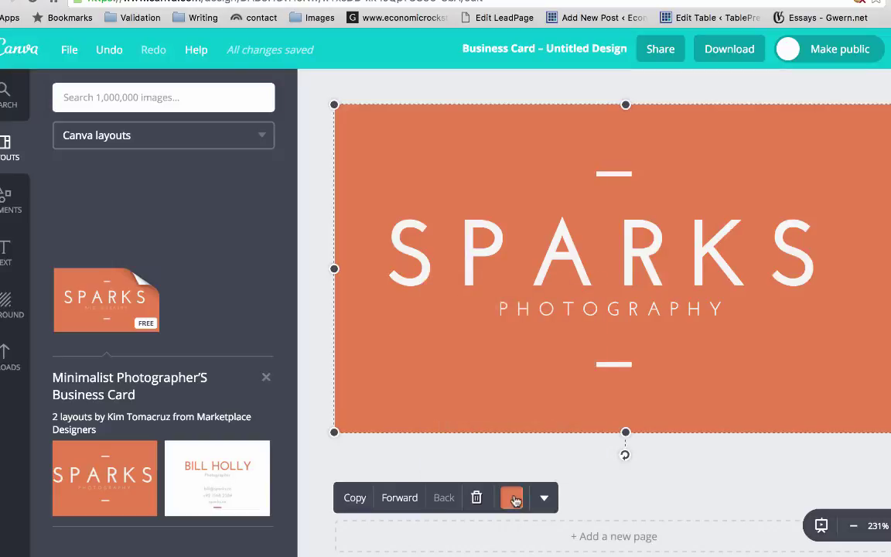
{"action": "left_click", "coordinate": [515, 499]}
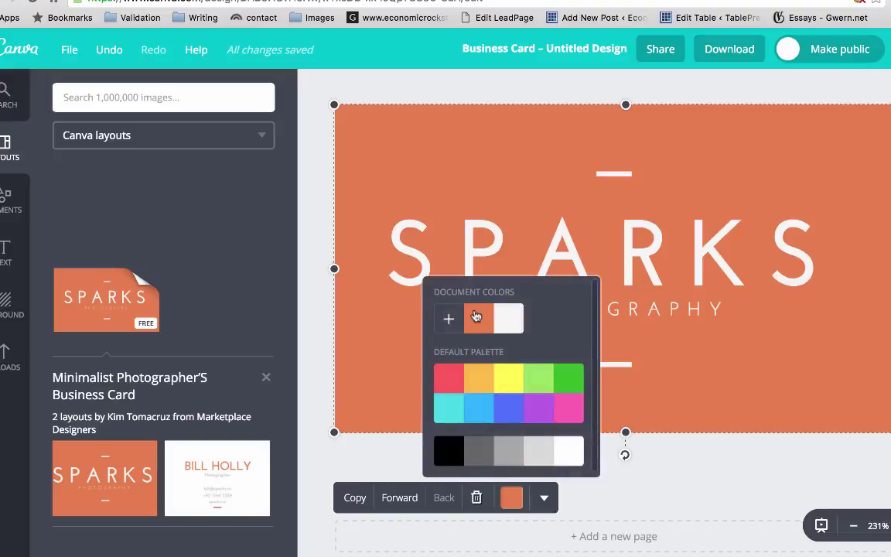
{"action": "left_click", "coordinate": [449, 318]}
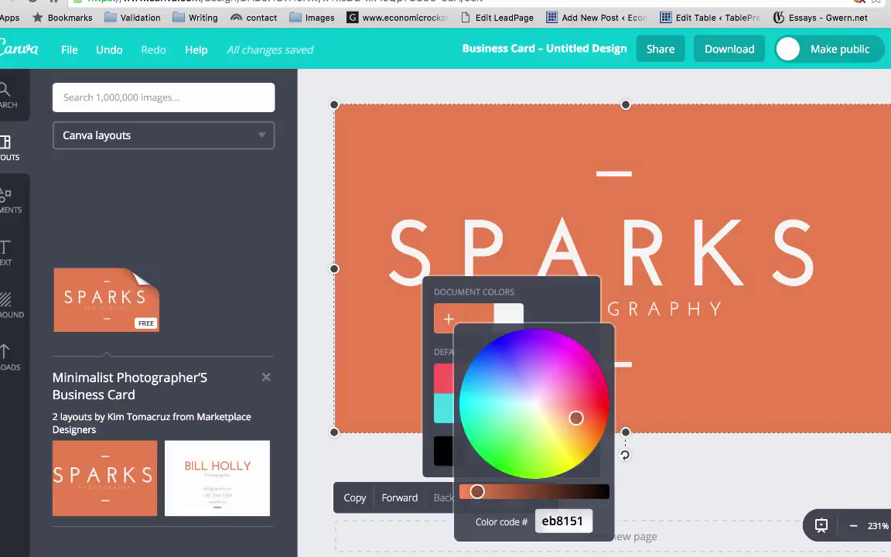
Experiment with the background's brightness and hue on the wheel, ending on bright yellow
{"action": "left_click_drag", "start_coordinate": [477, 491], "coordinate": [526, 492]}
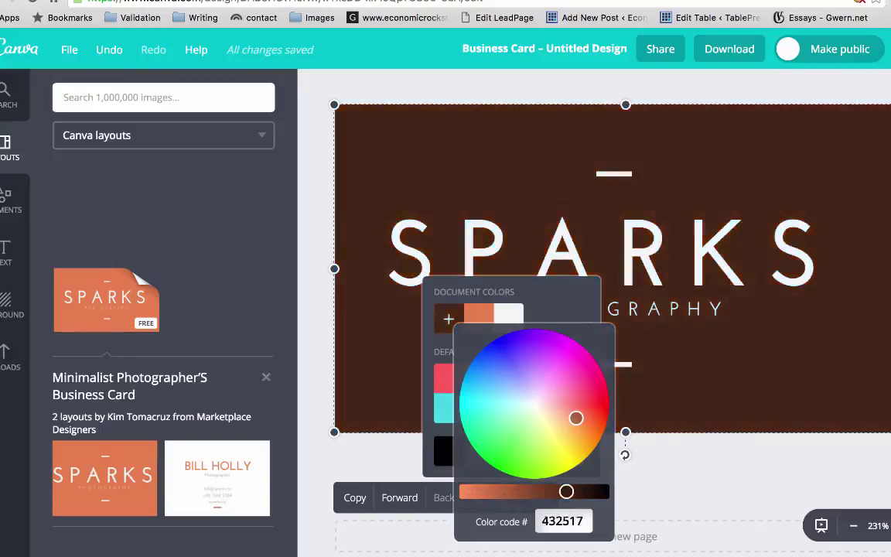
{"action": "left_click_drag", "start_coordinate": [567, 493], "coordinate": [478, 492]}
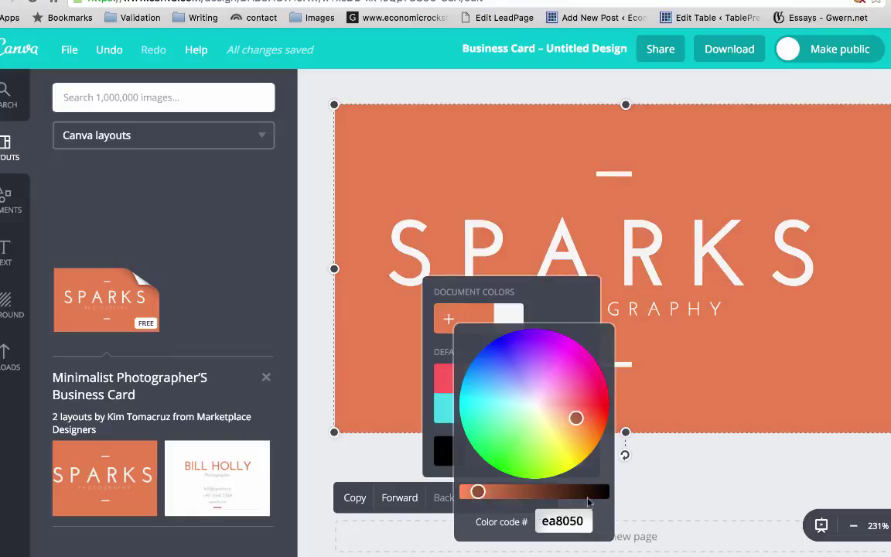
{"action": "left_click_drag", "start_coordinate": [576, 417], "coordinate": [563, 459]}
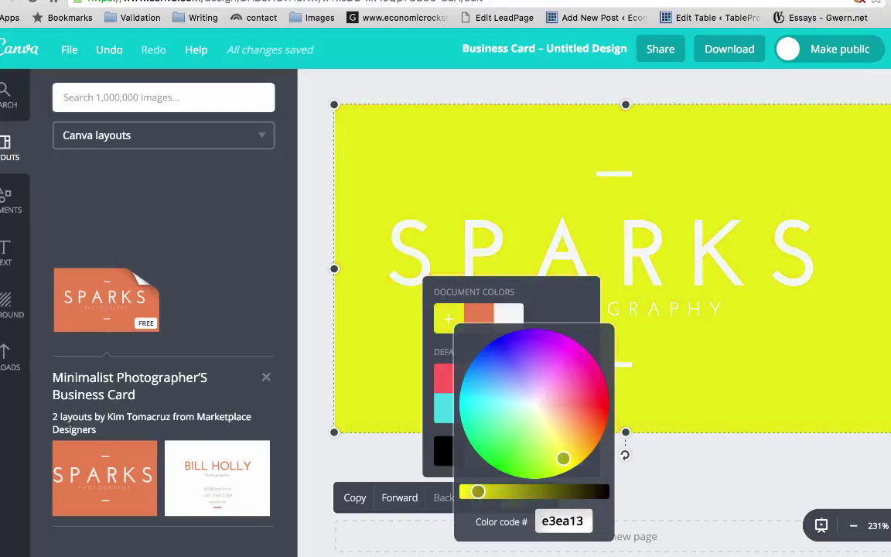
{"action": "mouse_move", "coordinate": [563, 459]}
{"action": "left_mouse_down"}
{"action": "mouse_move", "coordinate": [567, 480]}
{"action": "mouse_move", "coordinate": [573, 456]}
{"action": "mouse_move", "coordinate": [567, 460]}
{"action": "left_mouse_up"}
{"action": "left_click_drag", "start_coordinate": [476, 492], "coordinate": [496, 492]}
{"action": "mouse_move", "coordinate": [567, 460]}
{"action": "left_mouse_down"}
{"action": "mouse_move", "coordinate": [591, 438]}
{"action": "mouse_move", "coordinate": [564, 453]}
{"action": "left_mouse_up"}
{"action": "left_click_drag", "start_coordinate": [495, 491], "coordinate": [474, 491]}
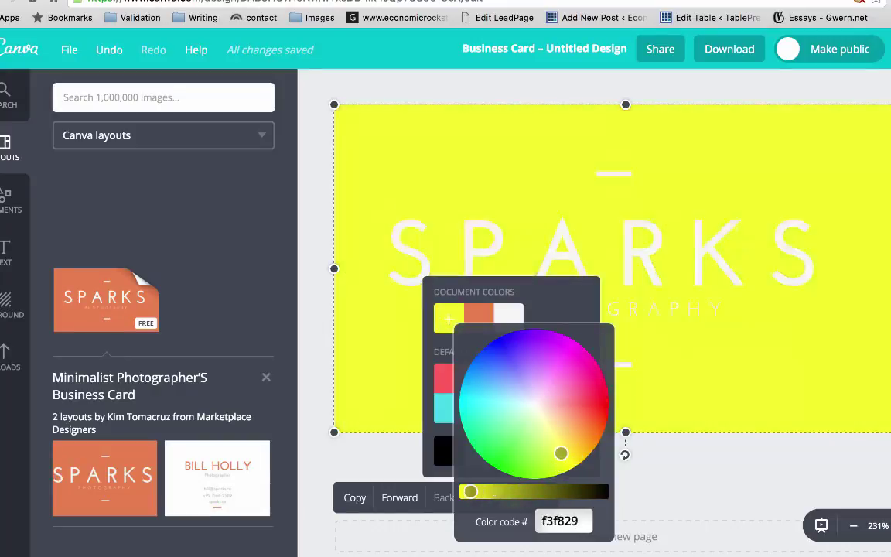
{"action": "left_click_drag", "start_coordinate": [561, 454], "coordinate": [570, 459]}
Try light green and sky blue swatches, then settle on a turquoise background
{"action": "left_click", "coordinate": [534, 311]}
{"action": "left_click", "coordinate": [535, 379]}
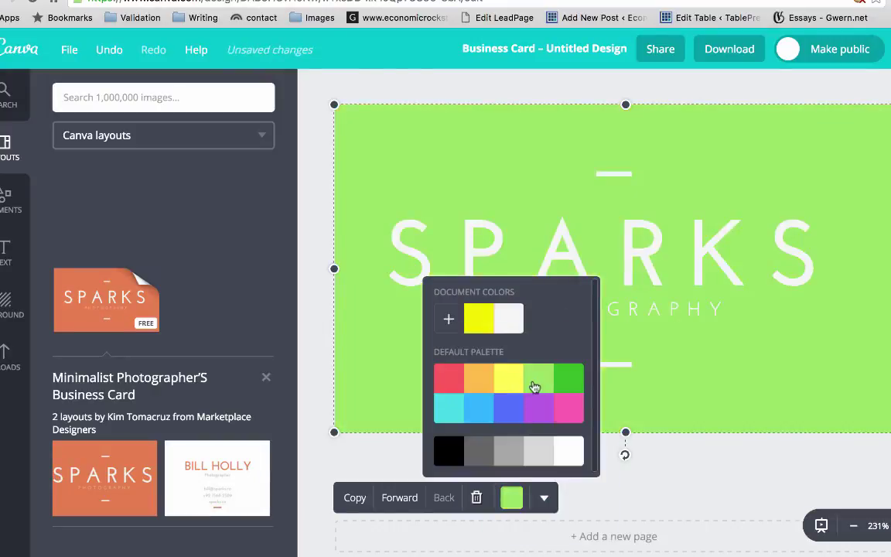
{"action": "left_click", "coordinate": [475, 412]}
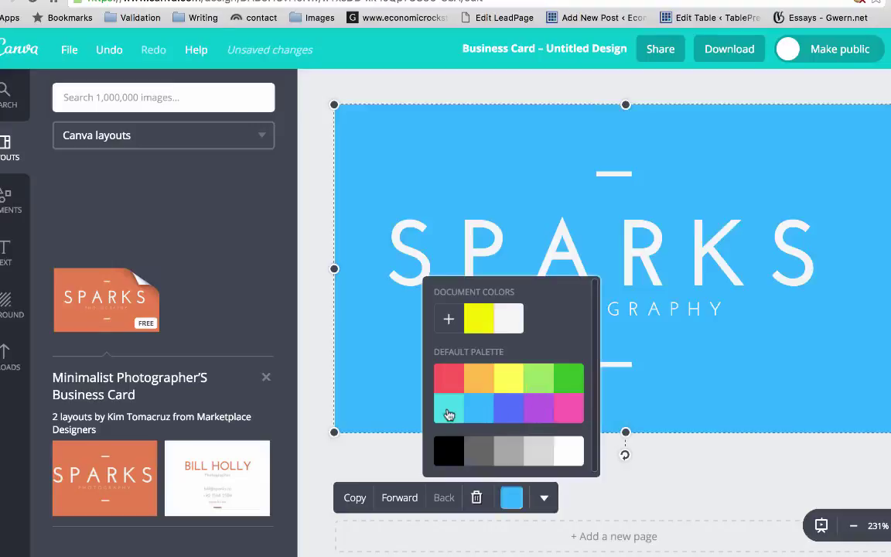
{"action": "left_click", "coordinate": [449, 415]}
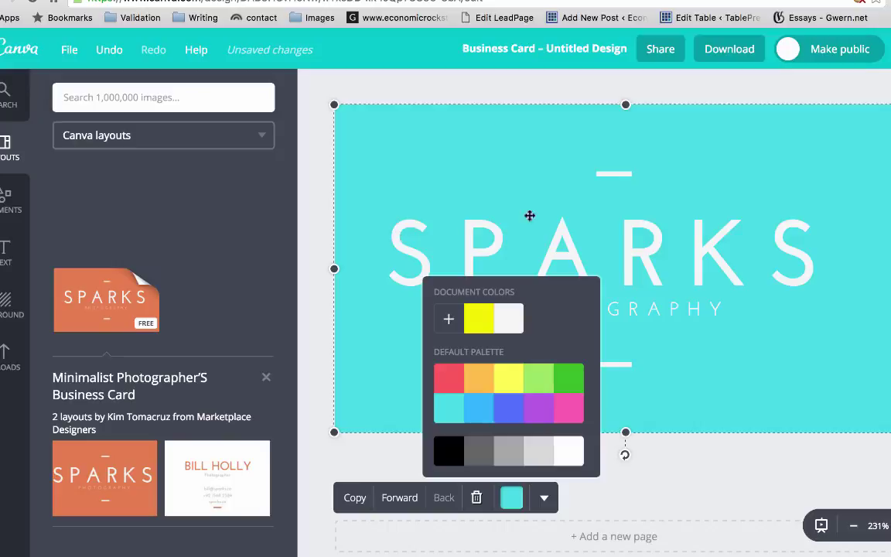
Delete the SPARKS and PHOTOGRAPHY text and both short white lines from the card
{"action": "left_click", "coordinate": [708, 196]}
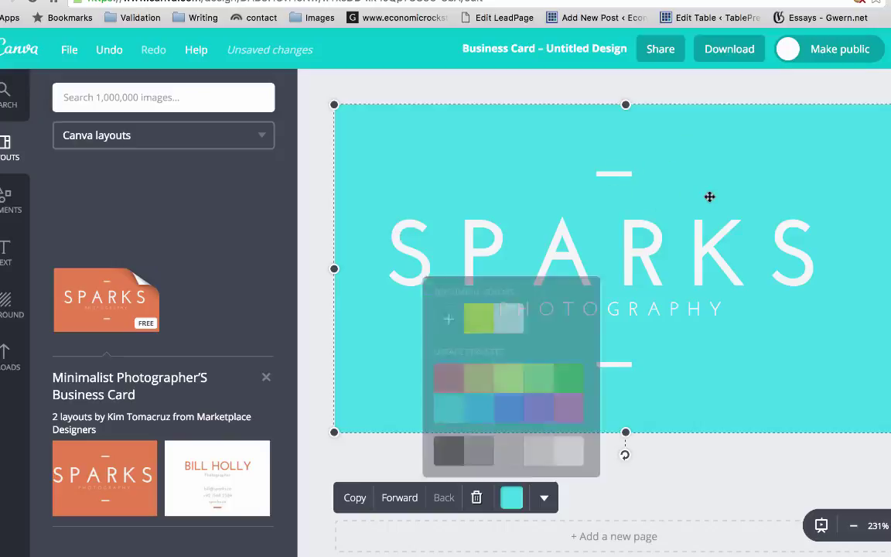
{"action": "left_click", "coordinate": [620, 230]}
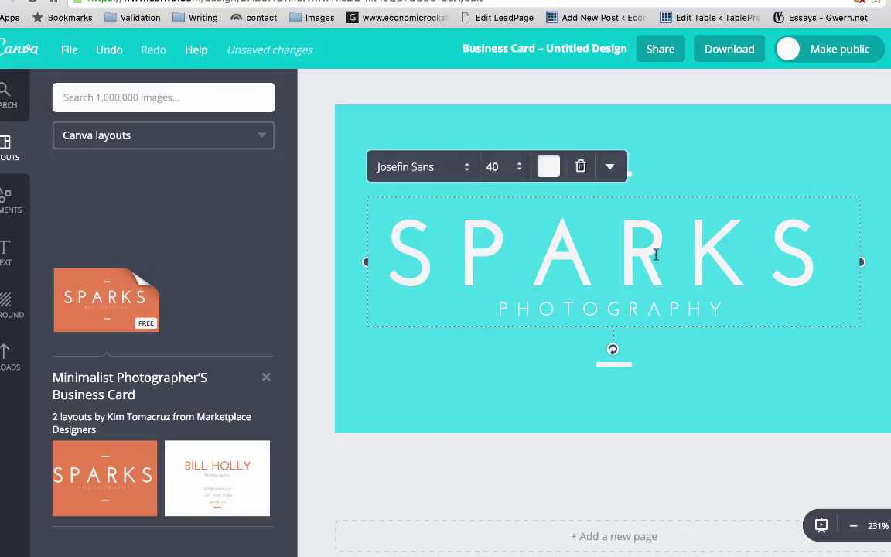
{"action": "left_click", "coordinate": [580, 165]}
{"action": "left_click", "coordinate": [606, 173]}
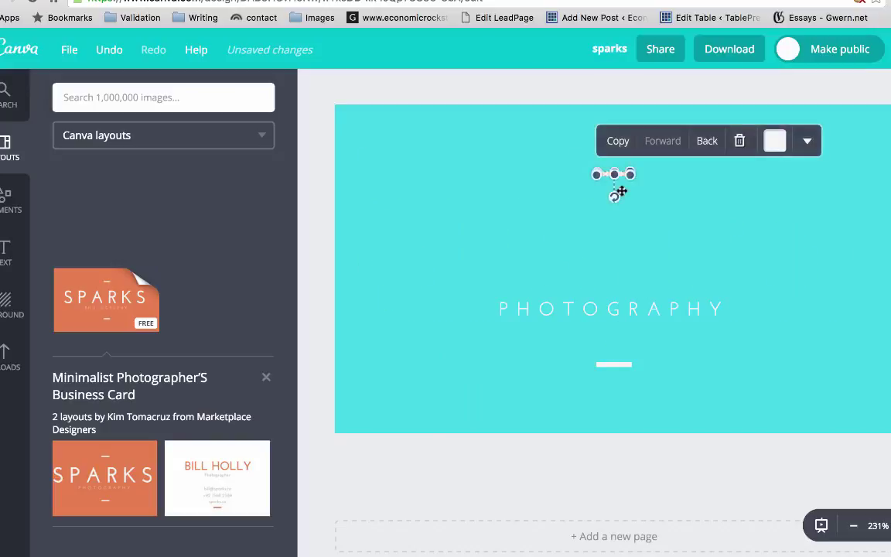
{"action": "left_click", "coordinate": [742, 140]}
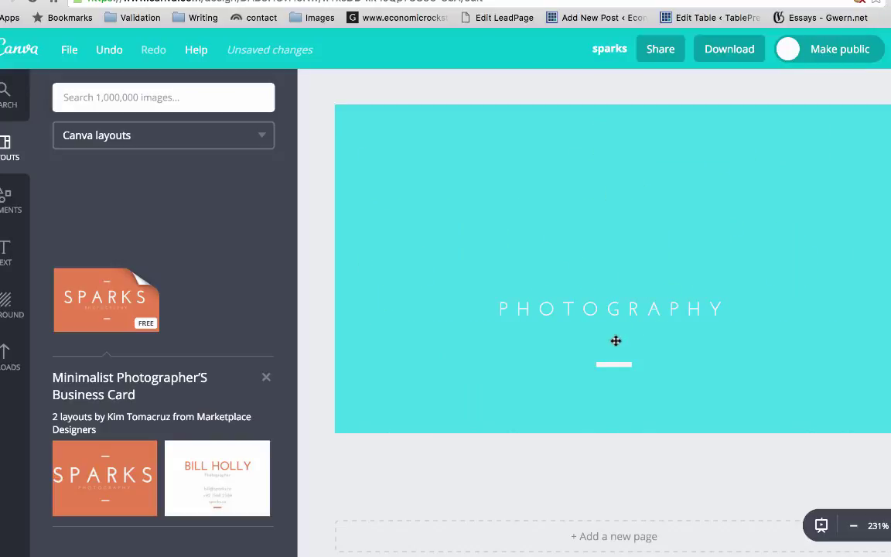
{"action": "left_click", "coordinate": [616, 366]}
{"action": "left_click", "coordinate": [740, 332]}
{"action": "left_click", "coordinate": [631, 301]}
{"action": "left_click", "coordinate": [581, 267]}
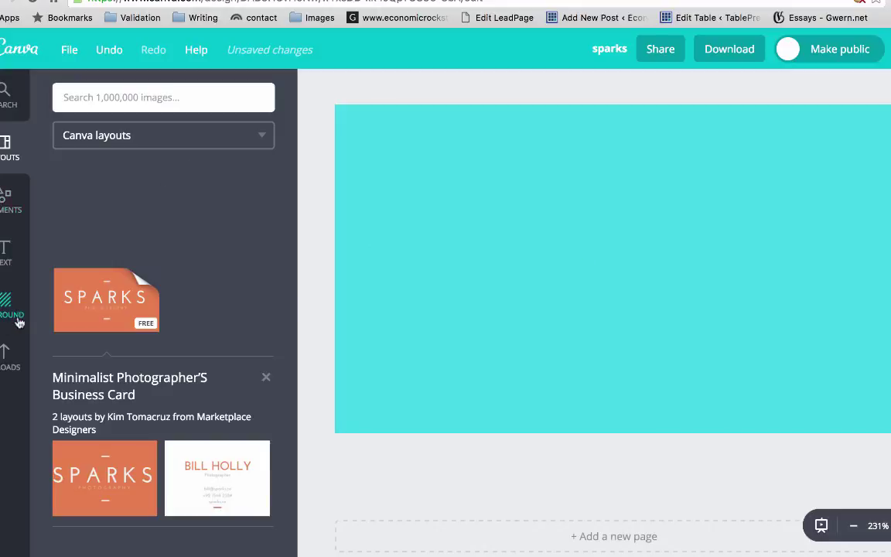
Place the uploaded Economic Rockstar logo on the card and shrink it to 121×121
{"action": "left_click", "coordinate": [4, 361]}
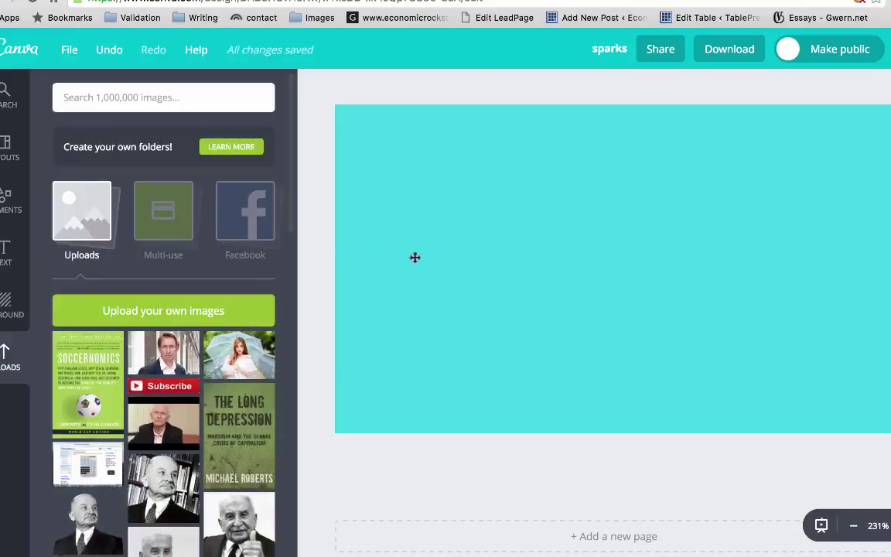
{"action": "scroll", "coordinate": [229, 421], "scroll_direction": "down", "scroll_amount": 15}
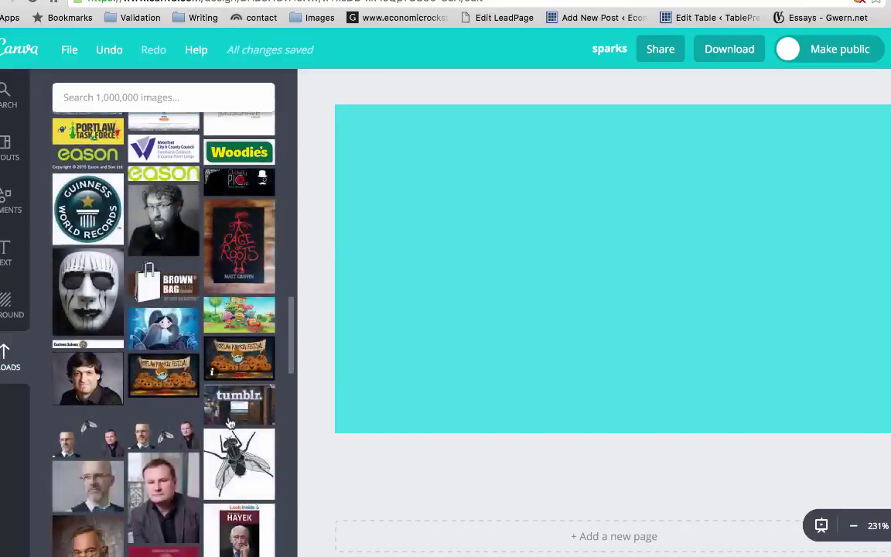
{"action": "scroll", "coordinate": [229, 422], "scroll_direction": "down", "scroll_amount": 8}
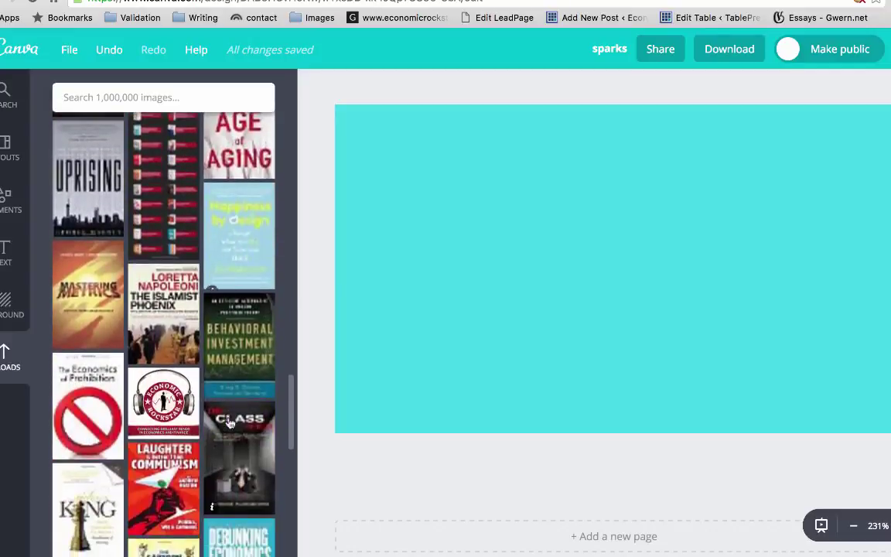
{"action": "scroll", "coordinate": [229, 422], "scroll_direction": "down", "scroll_amount": 10}
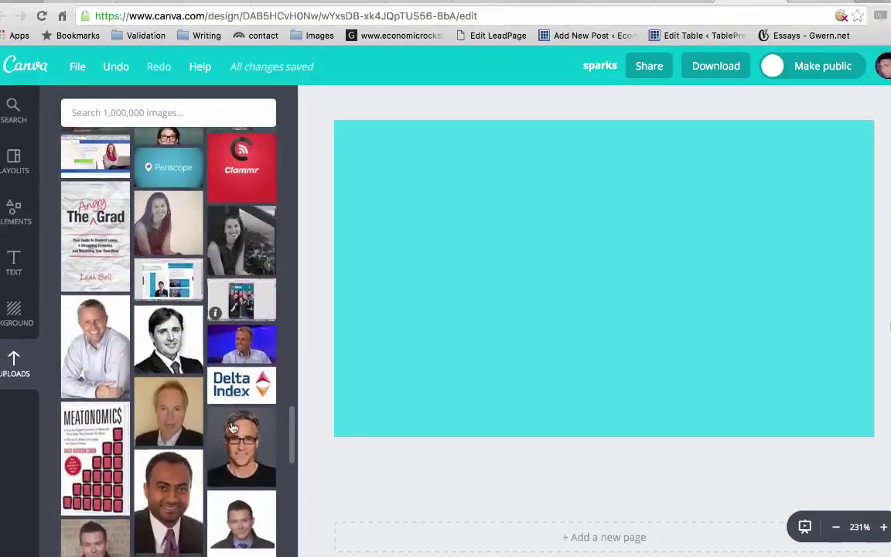
{"action": "scroll", "coordinate": [232, 428], "scroll_direction": "down", "scroll_amount": 10}
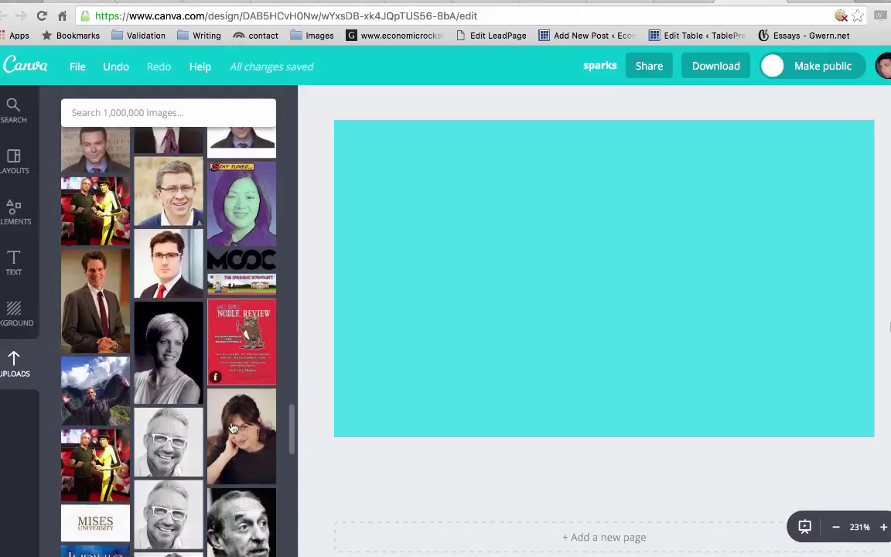
{"action": "scroll", "coordinate": [232, 428], "scroll_direction": "down", "scroll_amount": 10}
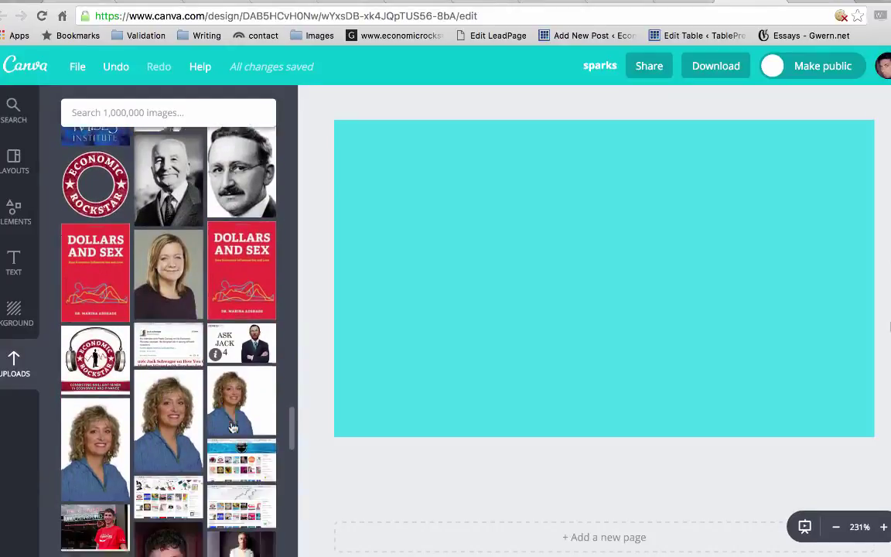
{"action": "scroll", "coordinate": [233, 428], "scroll_direction": "down", "scroll_amount": 10}
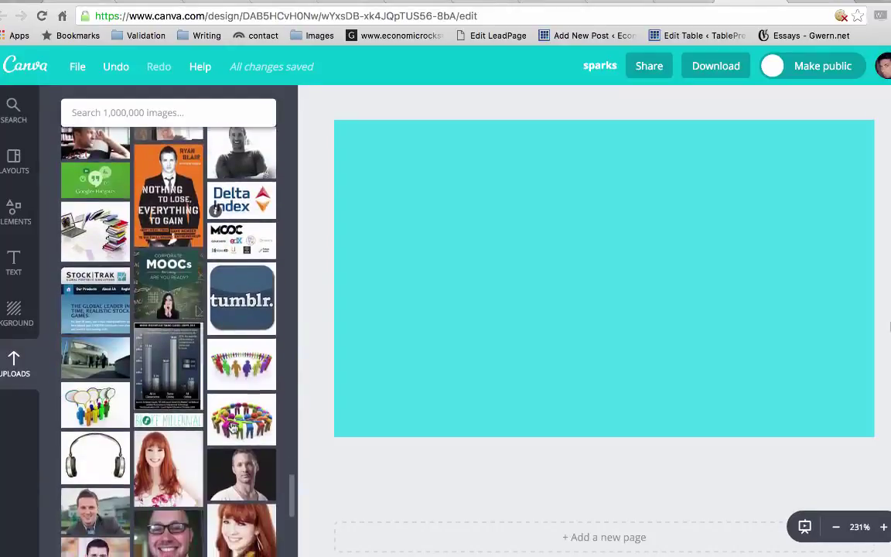
{"action": "scroll", "coordinate": [232, 428], "scroll_direction": "down", "scroll_amount": 8}
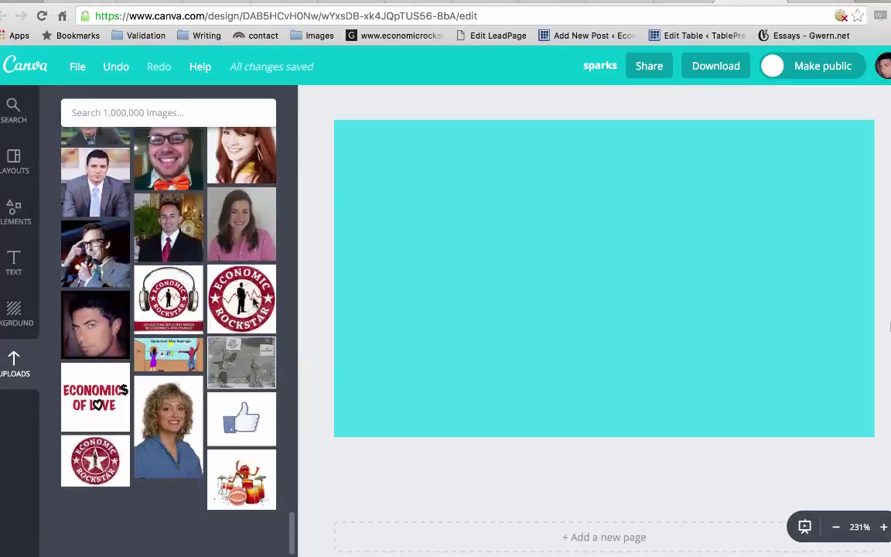
{"action": "left_click_drag", "start_coordinate": [254, 304], "coordinate": [558, 270]}
{"action": "left_click_drag", "start_coordinate": [658, 128], "coordinate": [545, 209]}
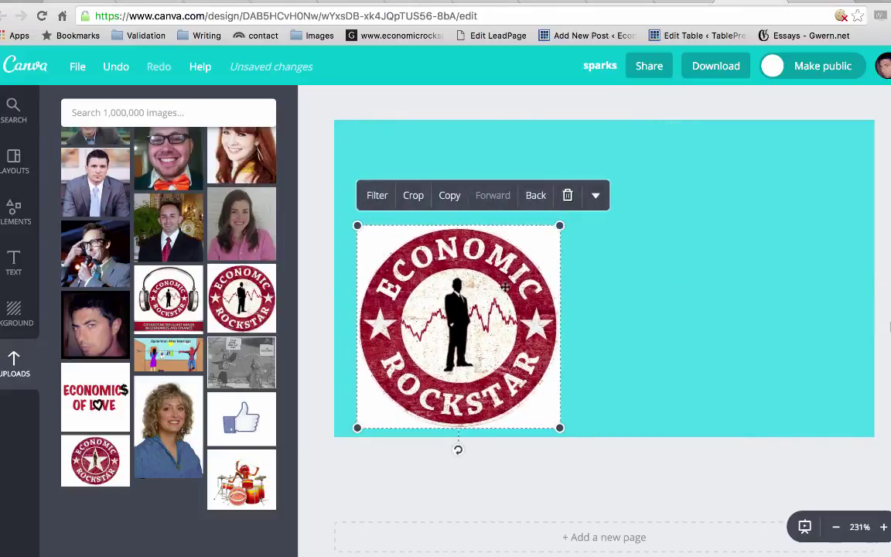
Delete the logo and search the image library for 'circle'
{"action": "left_click", "coordinate": [568, 194]}
{"action": "left_click", "coordinate": [159, 106]}
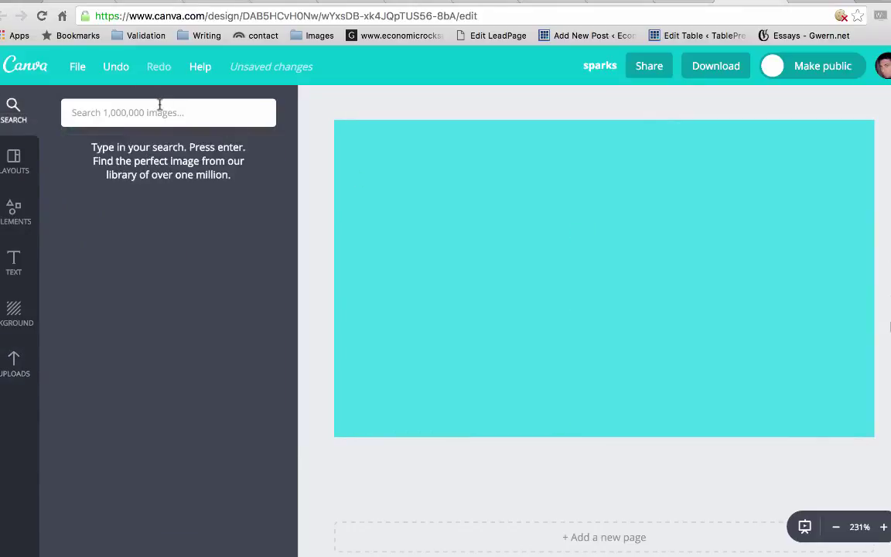
{"action": "type", "text": "circle"}
{"action": "key", "text": "Return"}
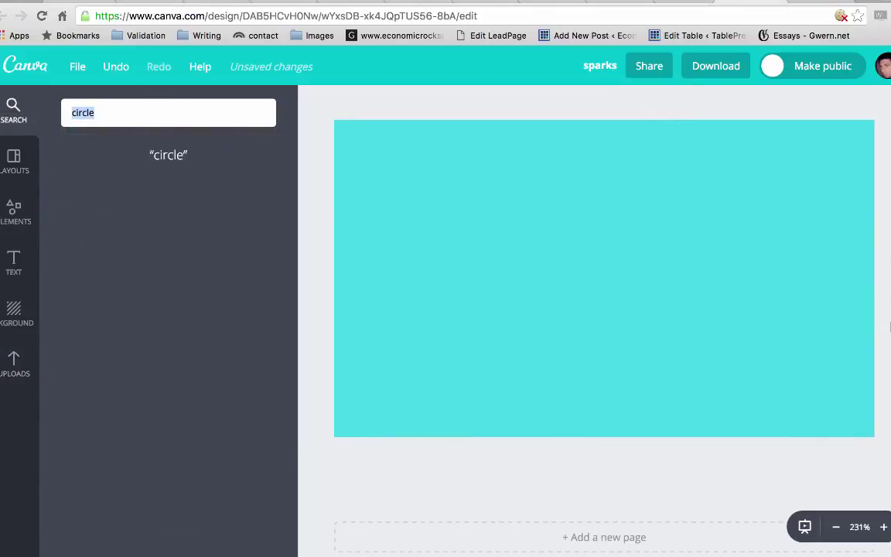
Add a landscape circle frame, shrink it to about 117×117 and position it left
{"action": "scroll", "coordinate": [159, 261], "scroll_direction": "down", "scroll_amount": 5}
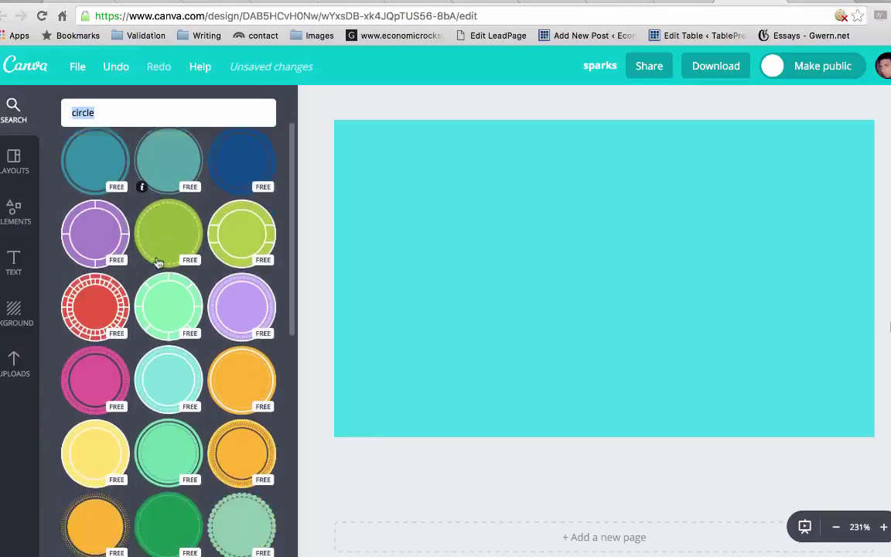
{"action": "scroll", "coordinate": [158, 264], "scroll_direction": "down", "scroll_amount": 8}
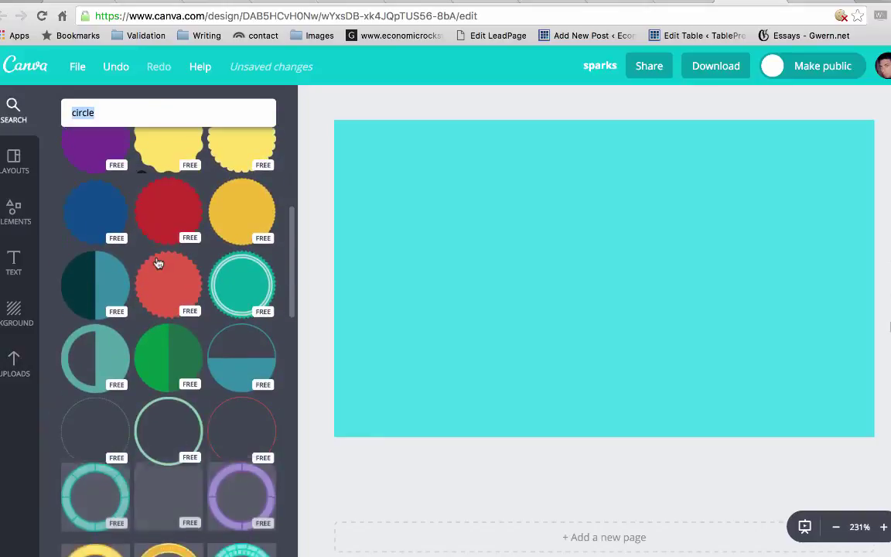
{"action": "scroll", "coordinate": [158, 264], "scroll_direction": "down", "scroll_amount": 10}
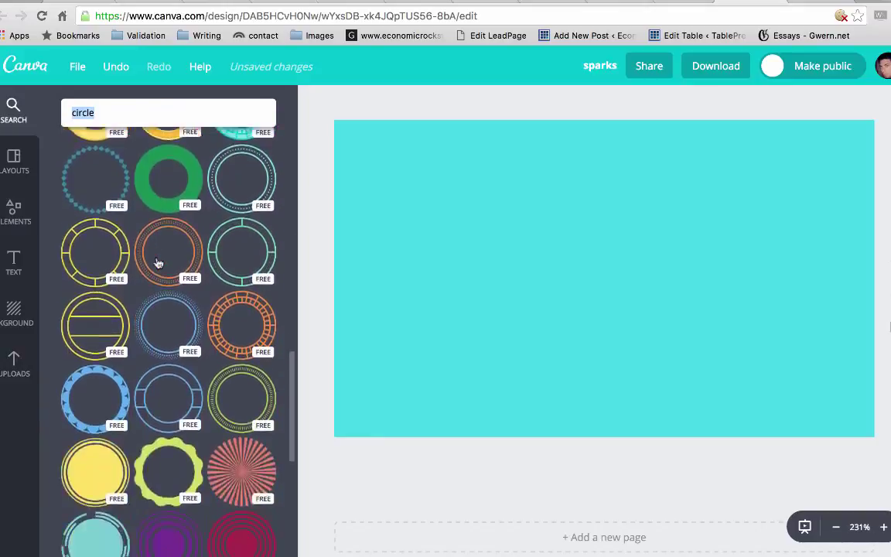
{"action": "scroll", "coordinate": [157, 264], "scroll_direction": "down", "scroll_amount": 8}
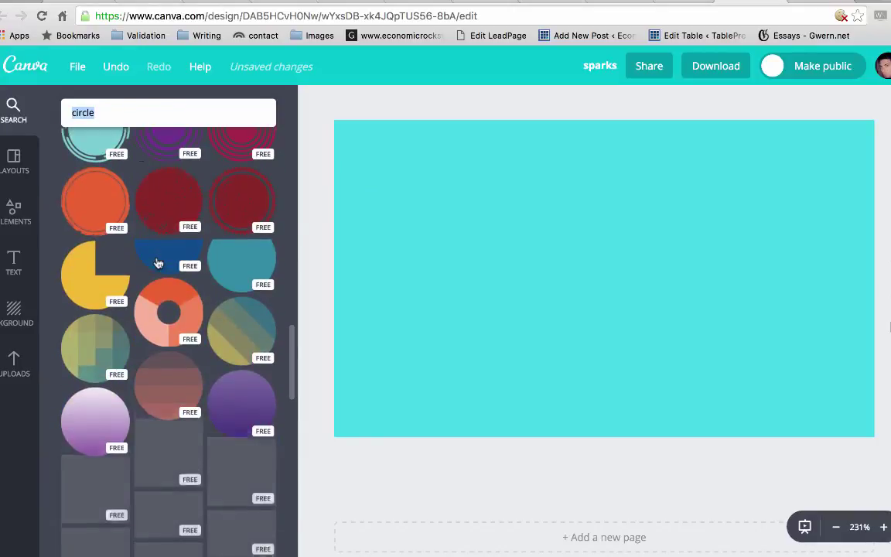
{"action": "scroll", "coordinate": [158, 264], "scroll_direction": "down", "scroll_amount": 10}
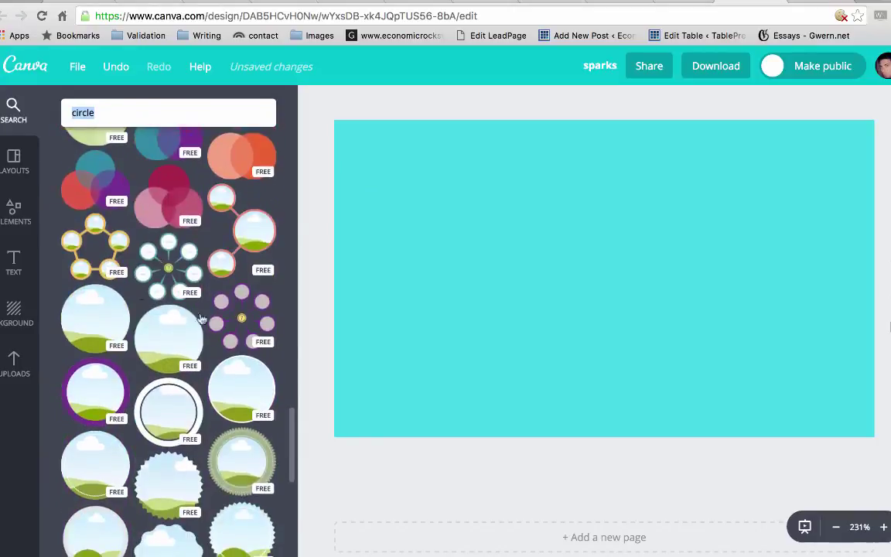
{"action": "left_click_drag", "start_coordinate": [84, 304], "coordinate": [440, 181]}
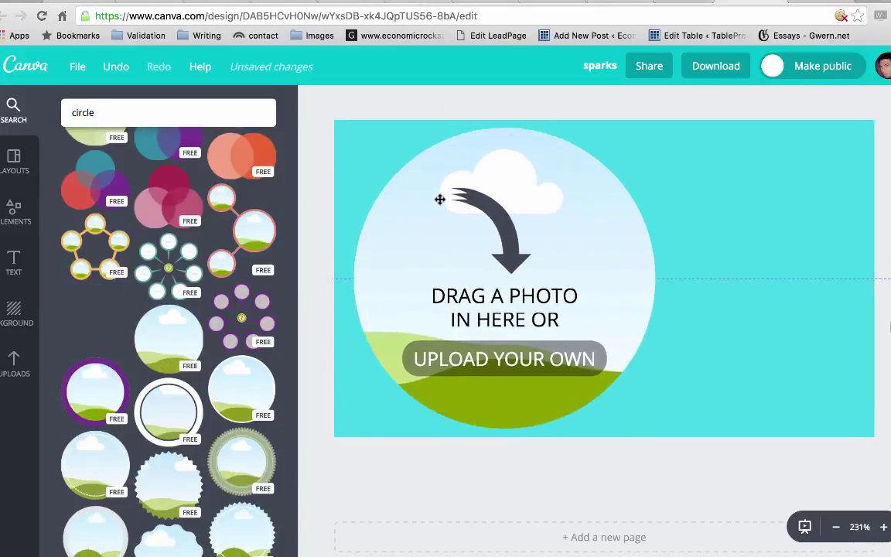
{"action": "left_click_drag", "start_coordinate": [655, 131], "coordinate": [532, 220]}
{"action": "left_click_drag", "start_coordinate": [513, 274], "coordinate": [515, 230]}
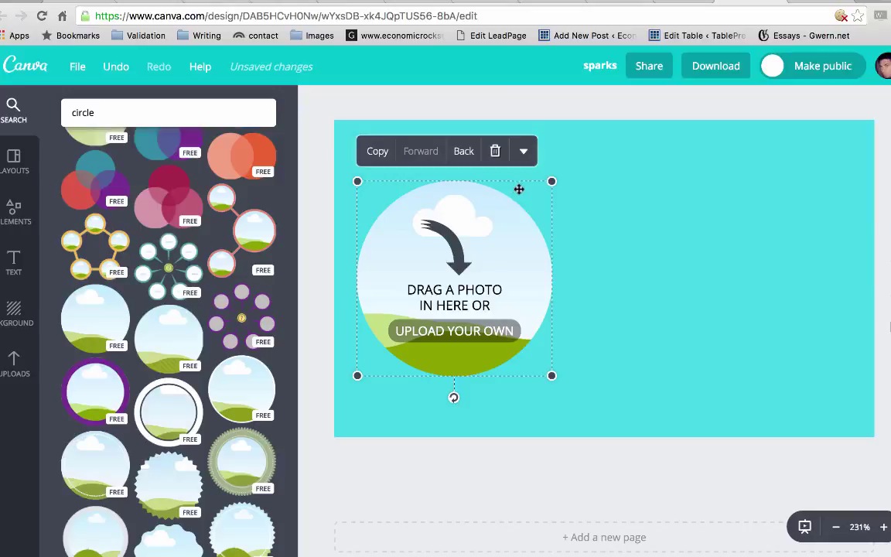
{"action": "mouse_move", "coordinate": [520, 190]}
{"action": "left_mouse_down"}
{"action": "mouse_move", "coordinate": [519, 197]}
{"action": "mouse_move", "coordinate": [521, 165]}
{"action": "mouse_move", "coordinate": [519, 183]}
{"action": "mouse_move", "coordinate": [663, 197]}
{"action": "mouse_move", "coordinate": [665, 189]}
{"action": "mouse_move", "coordinate": [521, 192]}
{"action": "left_mouse_up"}
Fill the circle frame with the uploaded Economic Rockstar logo
{"action": "left_click", "coordinate": [14, 362]}
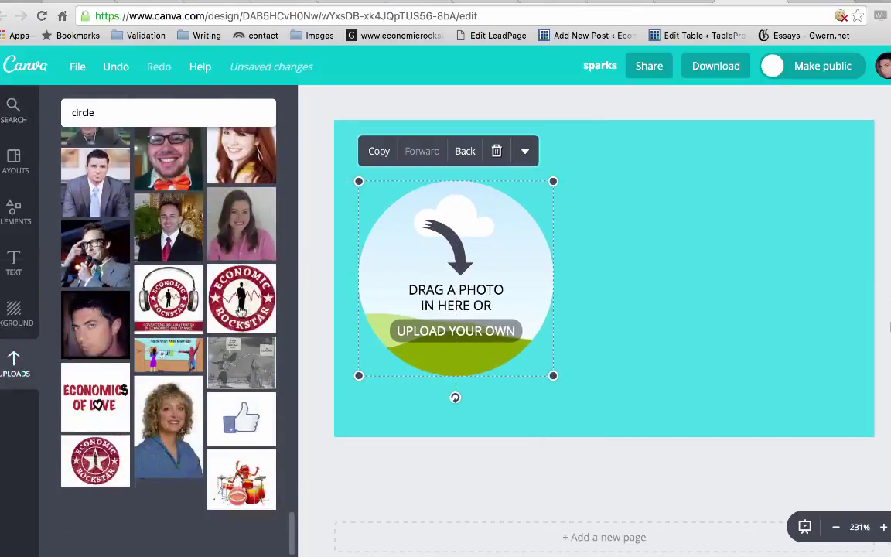
{"action": "left_click_drag", "start_coordinate": [250, 308], "coordinate": [457, 270]}
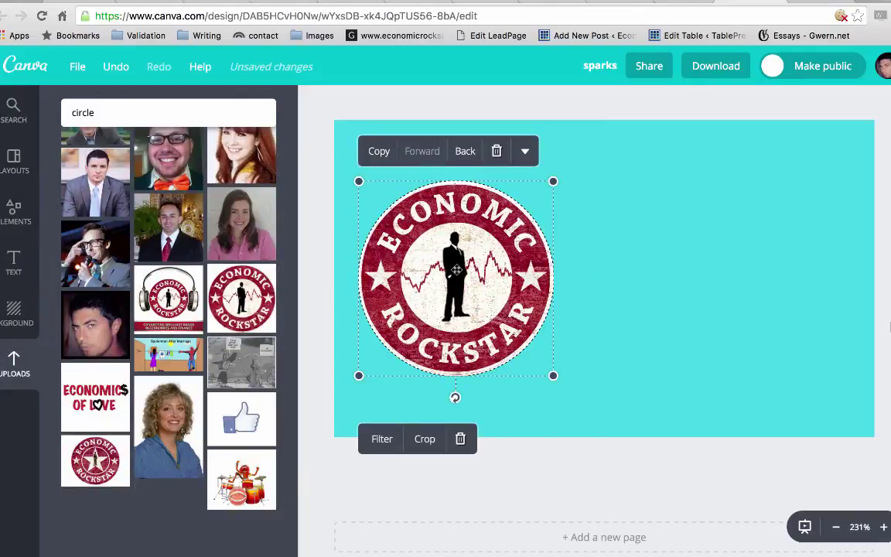
{"action": "left_click", "coordinate": [612, 216]}
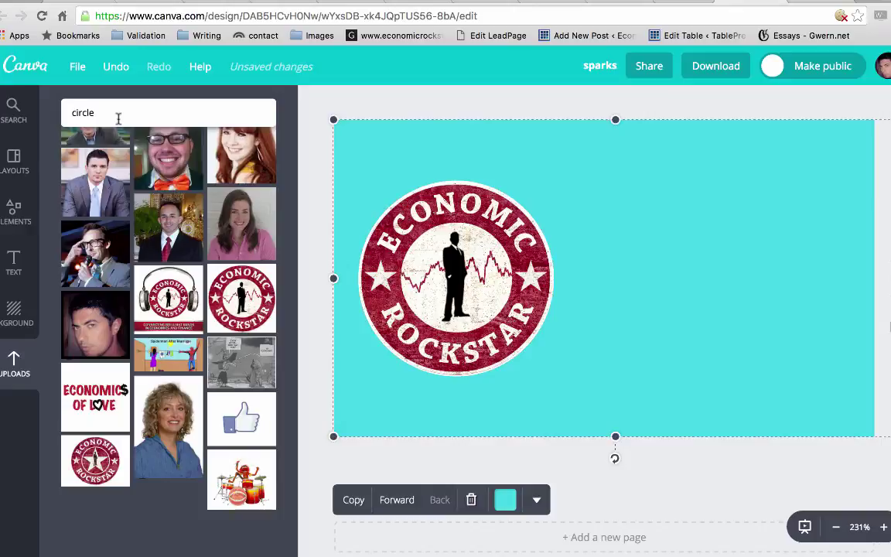
{"action": "key", "text": "Return"}
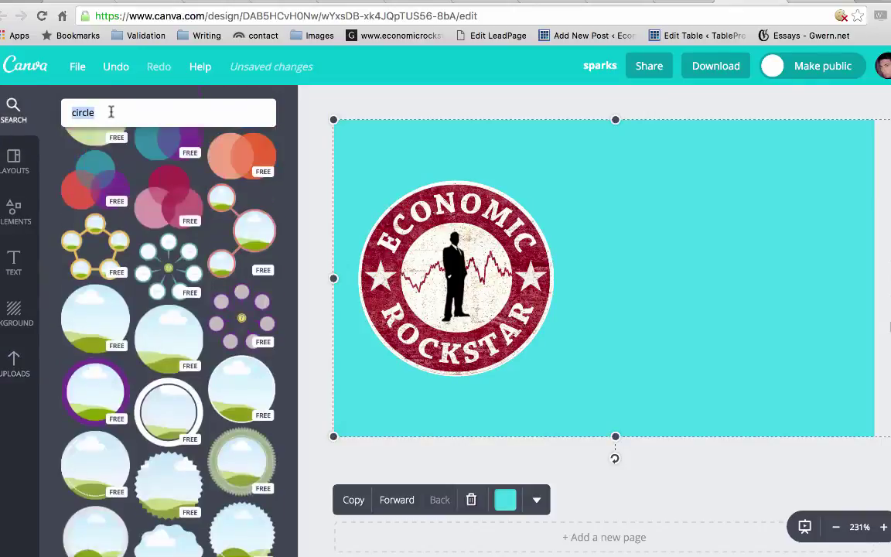
{"action": "left_click", "coordinate": [15, 217]}
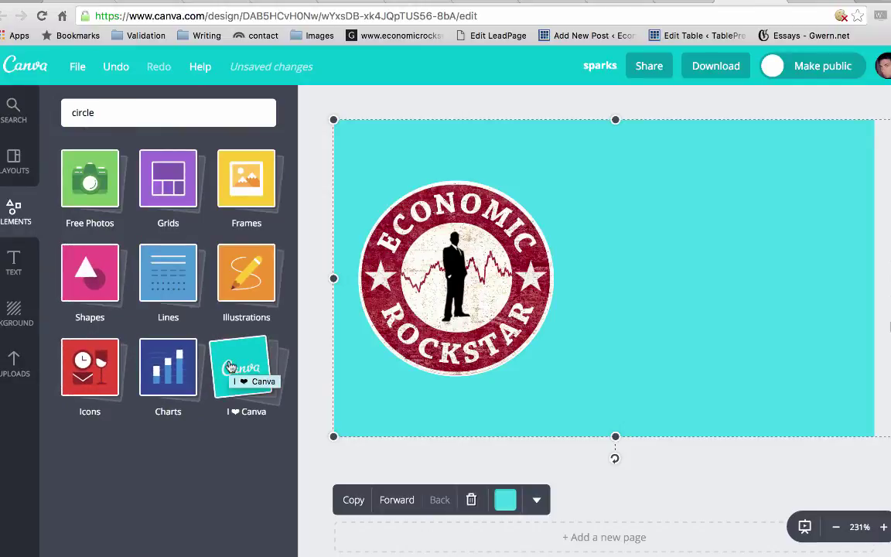
Browse the Icons elements down to the yellow circle coffee-mug icons
{"action": "left_click", "coordinate": [97, 366]}
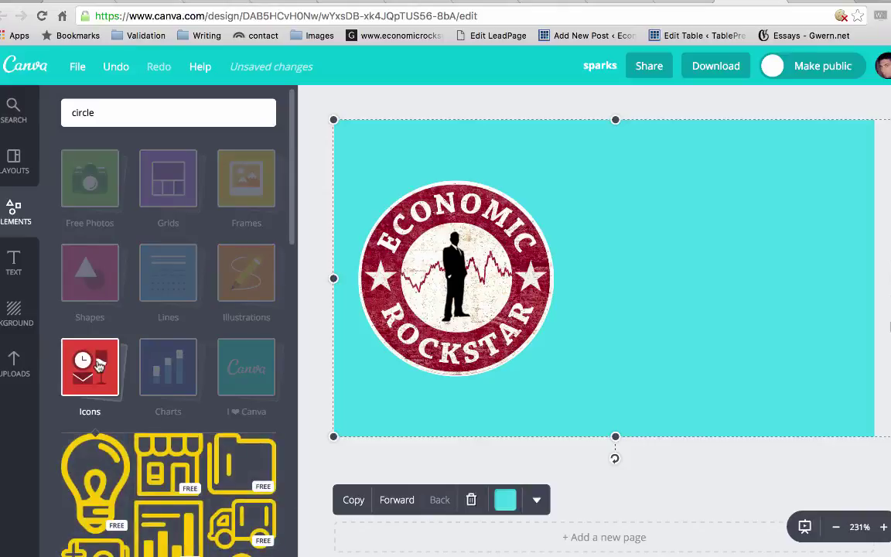
{"action": "scroll", "coordinate": [124, 418], "scroll_direction": "down", "scroll_amount": 1}
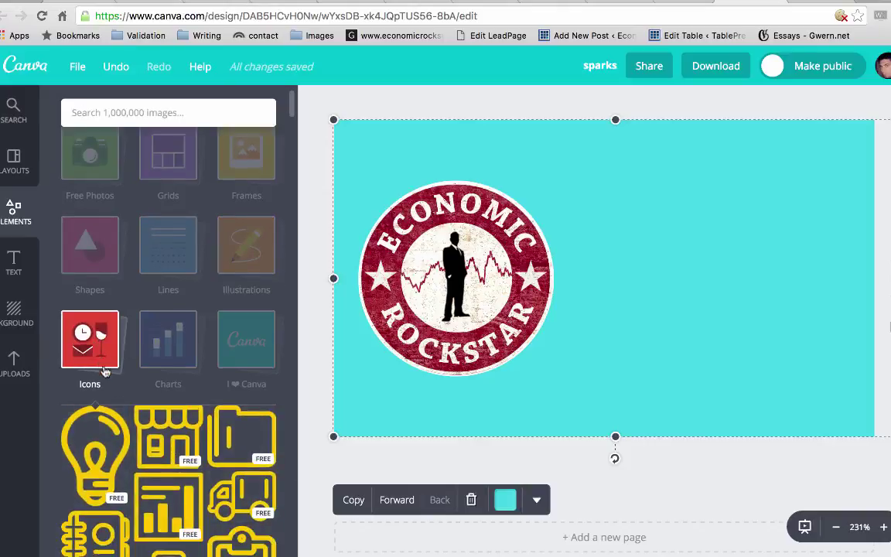
{"action": "scroll", "coordinate": [185, 468], "scroll_direction": "down", "scroll_amount": 1}
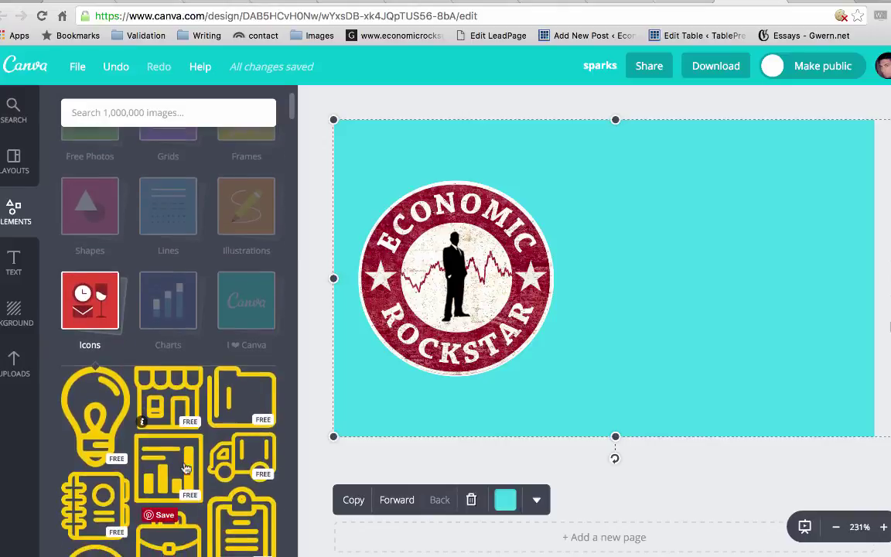
{"action": "scroll", "coordinate": [186, 468], "scroll_direction": "down", "scroll_amount": 5}
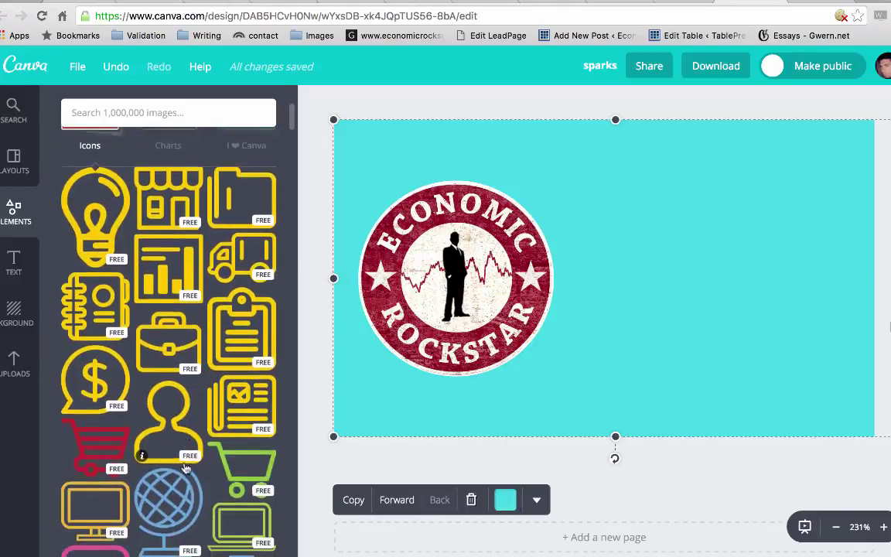
{"action": "scroll", "coordinate": [186, 468], "scroll_direction": "down", "scroll_amount": 1}
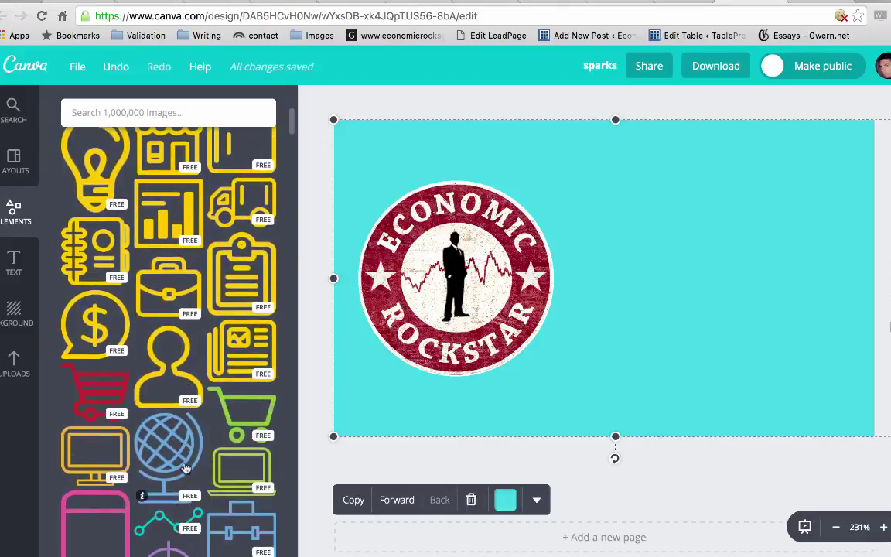
{"action": "scroll", "coordinate": [186, 468], "scroll_direction": "down", "scroll_amount": 1}
{"action": "scroll", "coordinate": [185, 468], "scroll_direction": "down", "scroll_amount": 8}
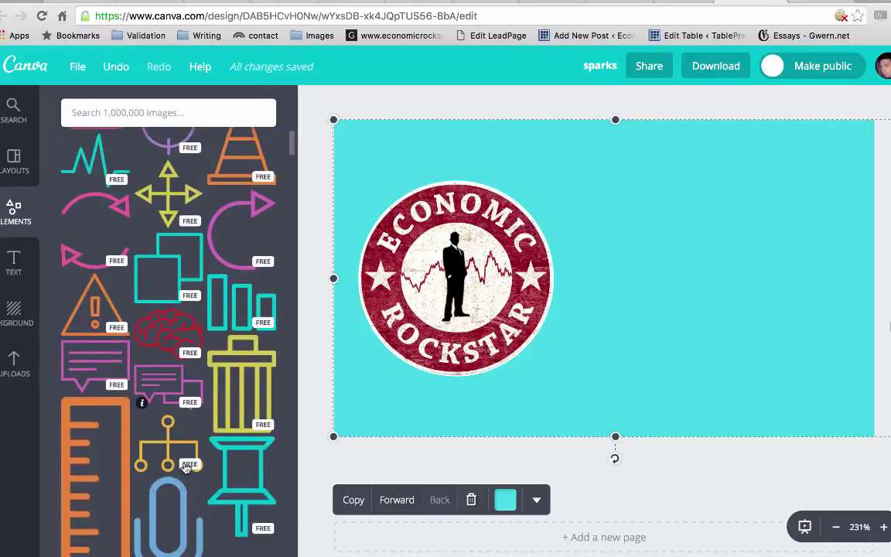
{"action": "scroll", "coordinate": [186, 468], "scroll_direction": "down", "scroll_amount": 1}
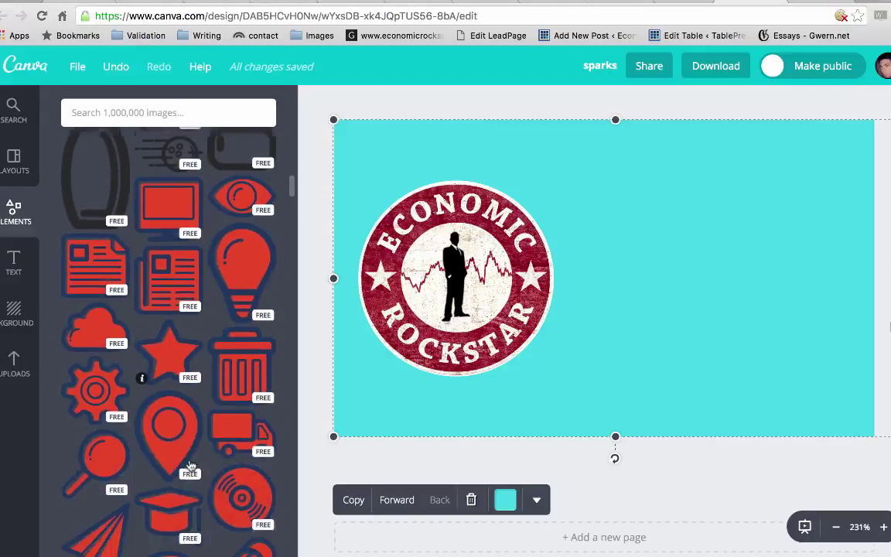
{"action": "scroll", "coordinate": [195, 495], "scroll_direction": "down", "scroll_amount": 20}
{"action": "scroll", "coordinate": [176, 373], "scroll_direction": "down", "scroll_amount": 10}
{"action": "scroll", "coordinate": [213, 408], "scroll_direction": "down", "scroll_amount": 10}
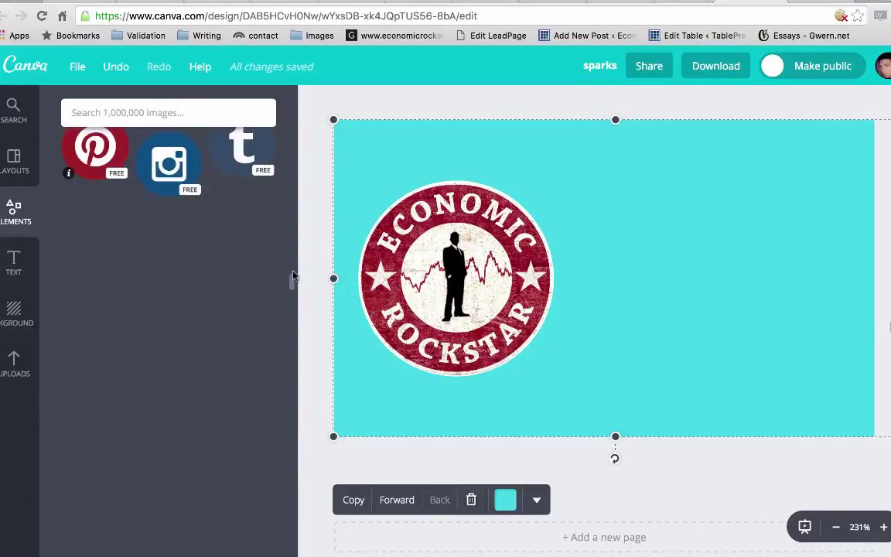
{"action": "scroll", "coordinate": [191, 207], "scroll_direction": "down", "scroll_amount": 15}
{"action": "scroll", "coordinate": [203, 349], "scroll_direction": "down", "scroll_amount": 3}
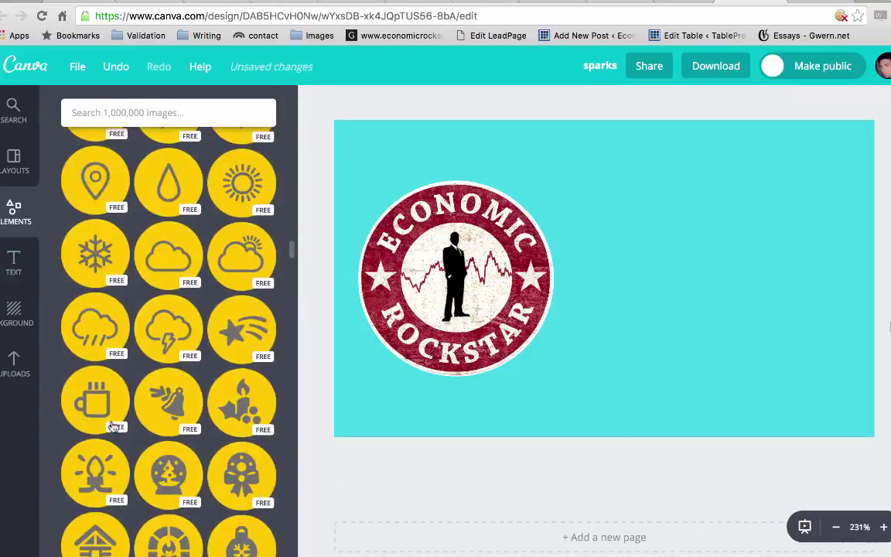
Add the yellow coffee-mug icon and move it off the logo toward the right
{"action": "left_click", "coordinate": [95, 400]}
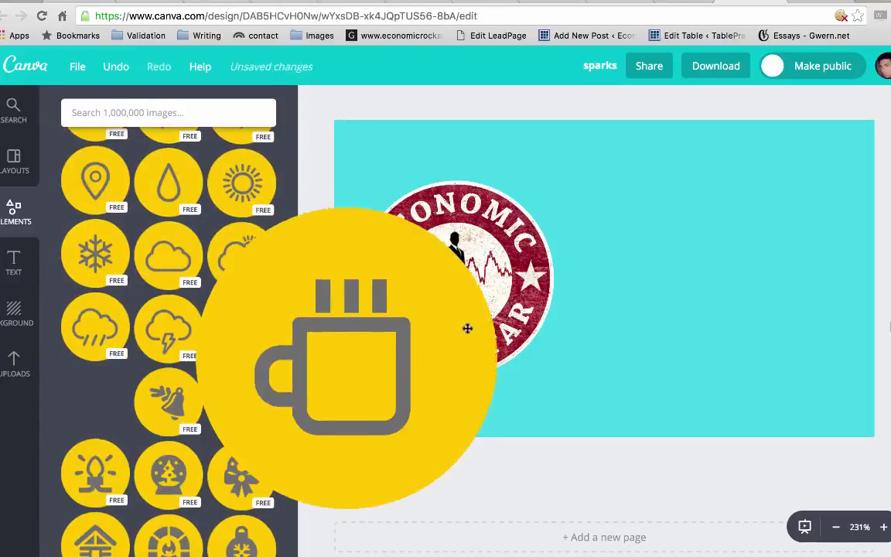
{"action": "left_click_drag", "start_coordinate": [672, 265], "coordinate": [729, 260]}
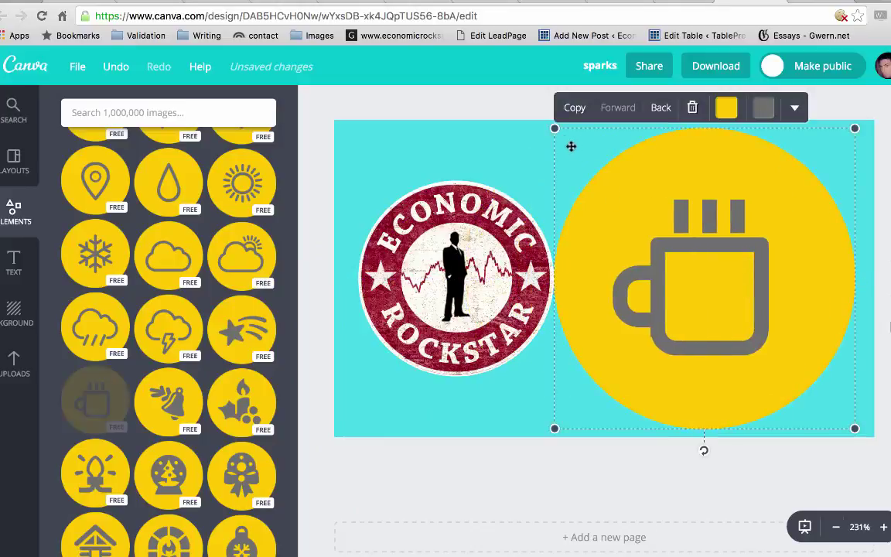
{"action": "left_click_drag", "start_coordinate": [555, 128], "coordinate": [713, 266]}
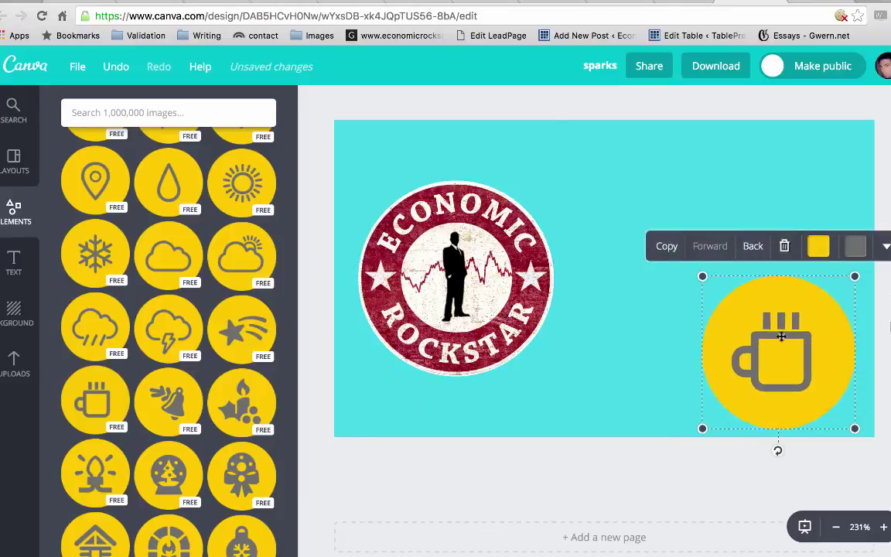
{"action": "left_click_drag", "start_coordinate": [776, 327], "coordinate": [742, 254]}
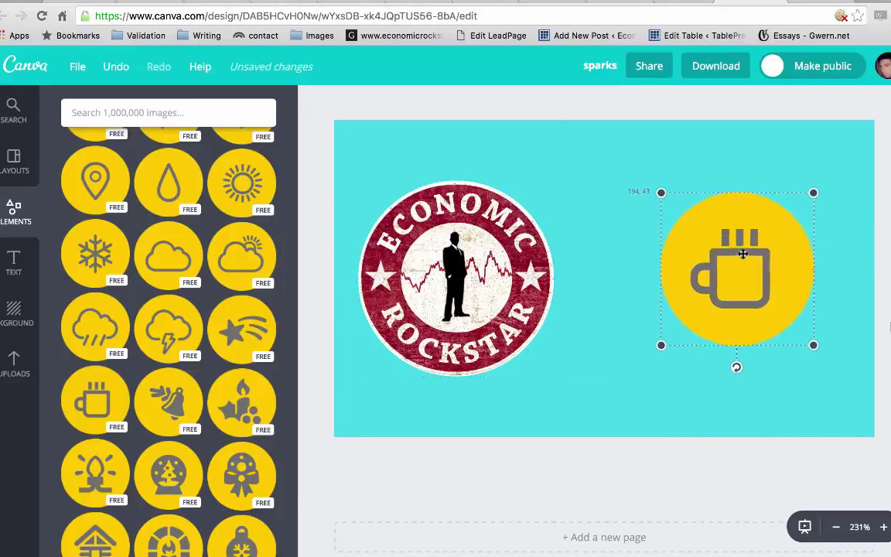
{"action": "left_click_drag", "start_coordinate": [691, 209], "coordinate": [607, 164]}
{"action": "left_click_drag", "start_coordinate": [814, 345], "coordinate": [840, 372]}
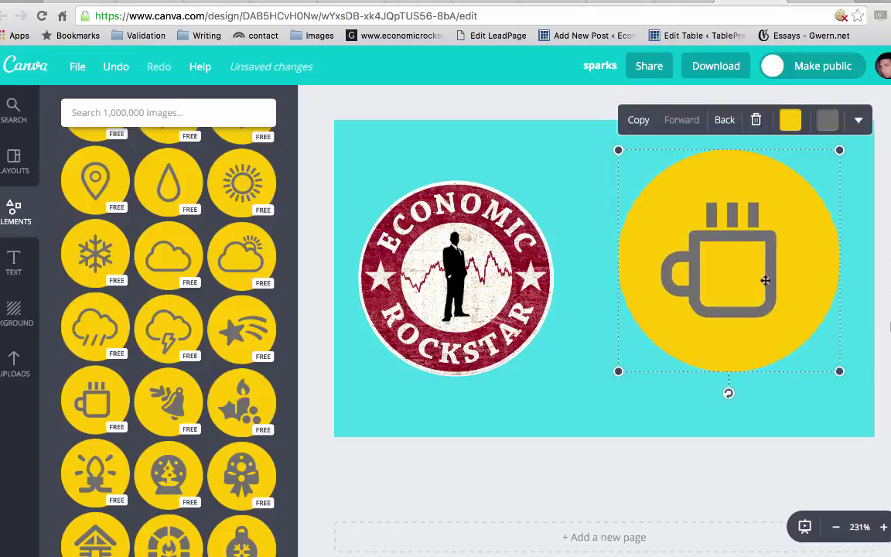
Fine-tune the mug icon to about 115×115 and nudge the logo slightly right
{"action": "left_click_drag", "start_coordinate": [767, 283], "coordinate": [776, 301]}
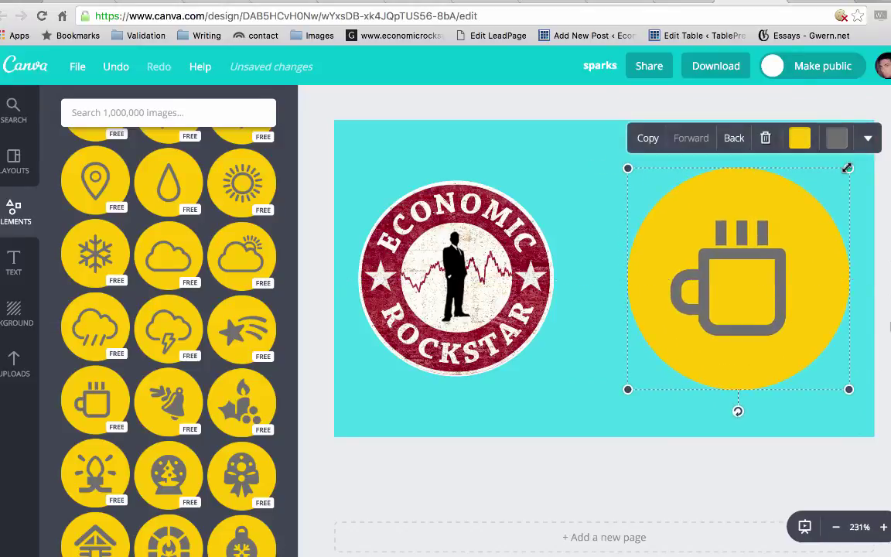
{"action": "left_click_drag", "start_coordinate": [848, 168], "coordinate": [830, 185]}
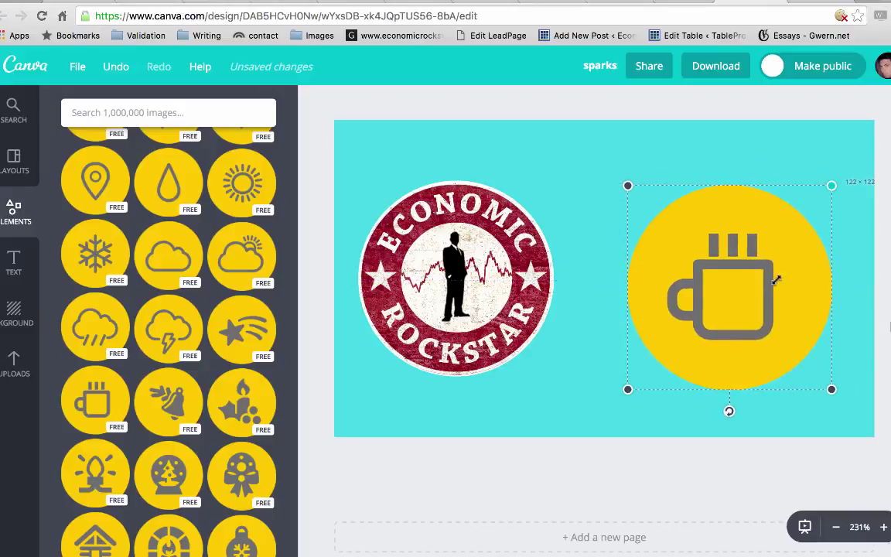
{"action": "mouse_move", "coordinate": [759, 270]}
{"action": "left_mouse_down"}
{"action": "mouse_move", "coordinate": [728, 253]}
{"action": "mouse_move", "coordinate": [759, 267]}
{"action": "left_mouse_up"}
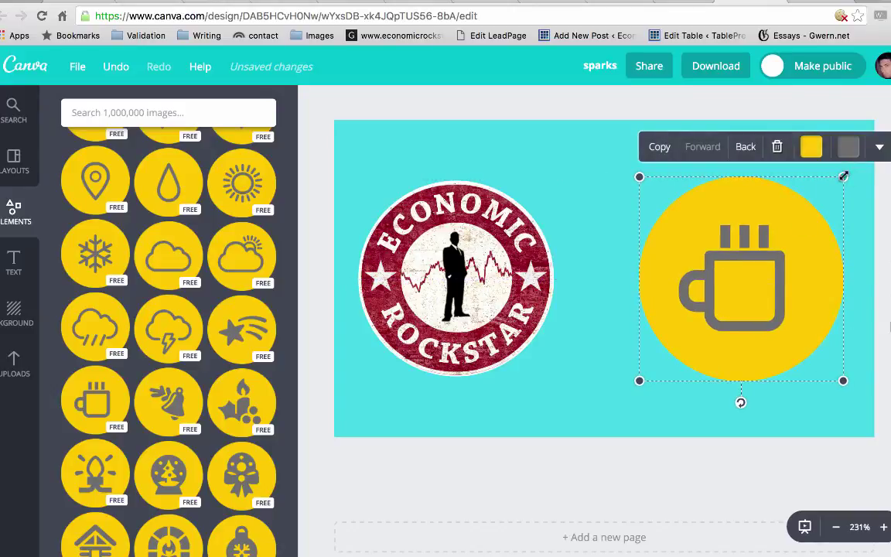
{"action": "left_click_drag", "start_coordinate": [843, 176], "coordinate": [838, 182]}
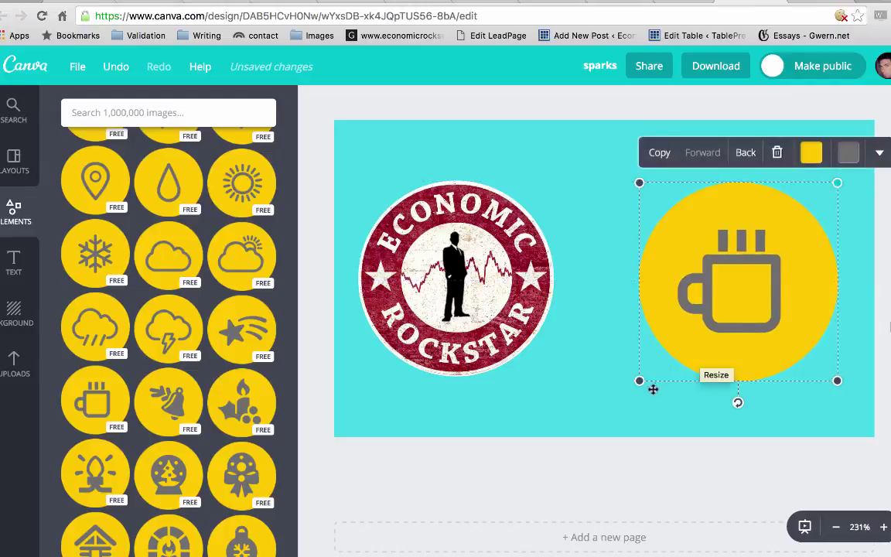
{"action": "left_click_drag", "start_coordinate": [641, 380], "coordinate": [647, 378]}
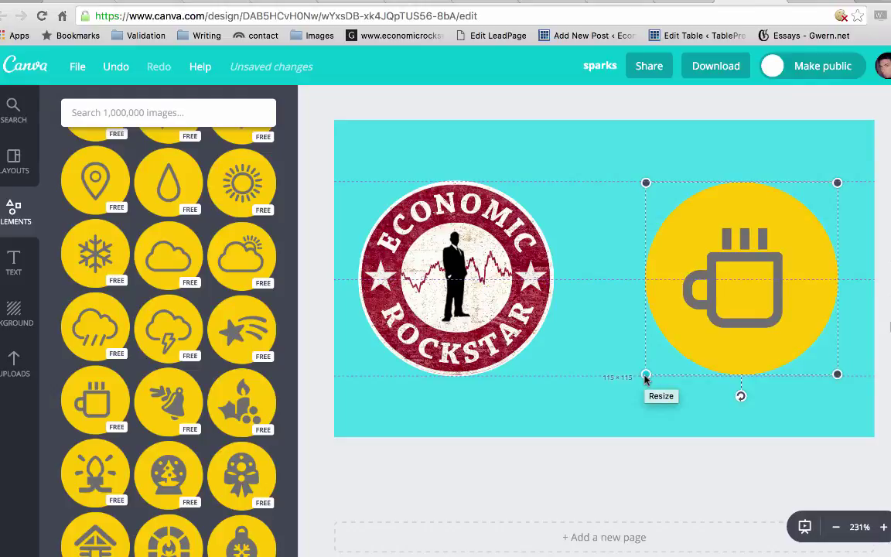
{"action": "left_click_drag", "start_coordinate": [646, 377], "coordinate": [646, 377]}
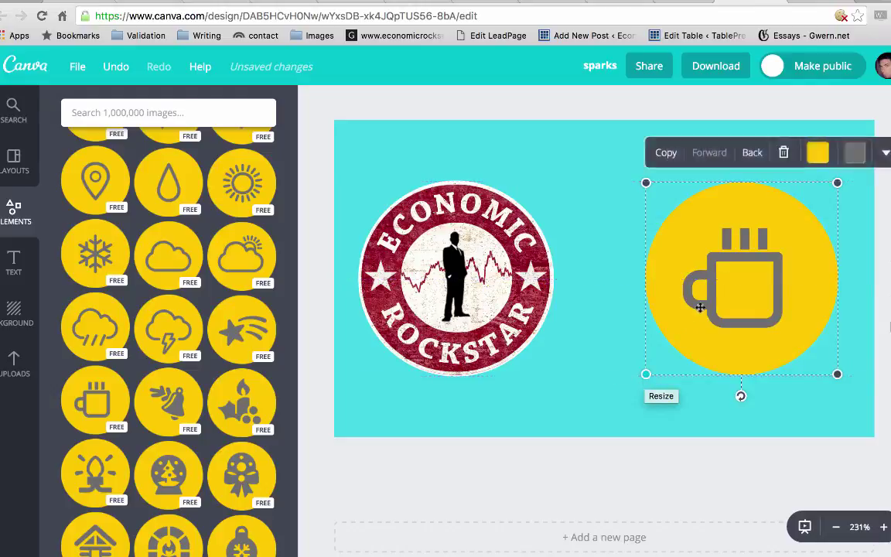
{"action": "left_click_drag", "start_coordinate": [513, 290], "coordinate": [518, 289]}
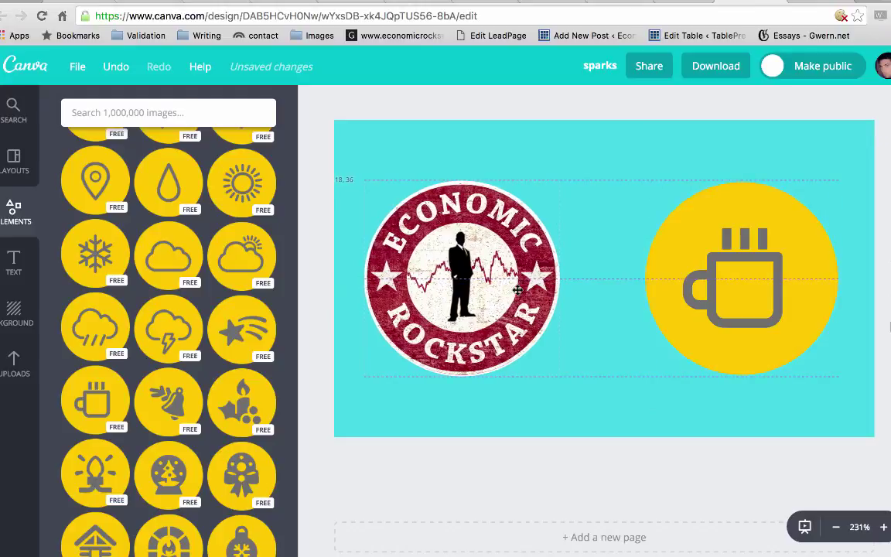
Search elements for 'heart' and scroll to the red, pink, purple and rainbow heart stickers
{"action": "left_click", "coordinate": [92, 116]}
{"action": "type", "text": "heart"}
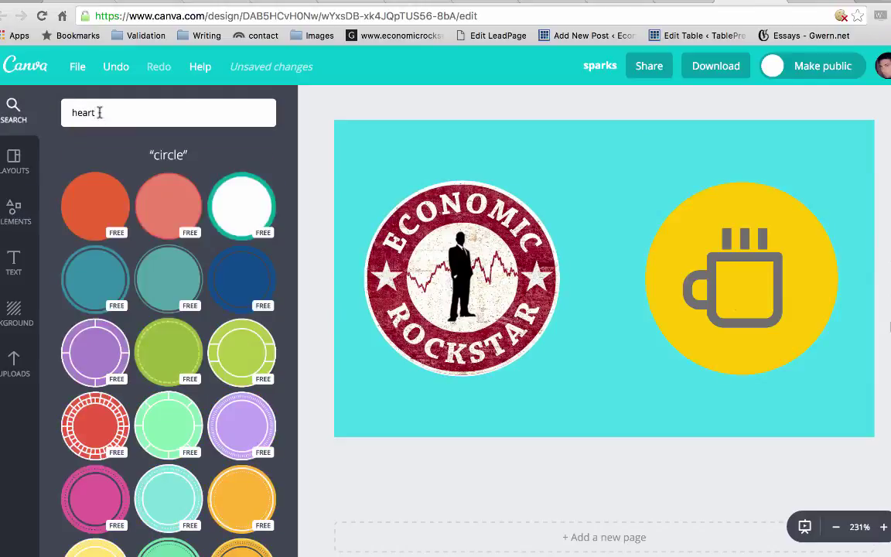
{"action": "double_click", "coordinate": [100, 112]}
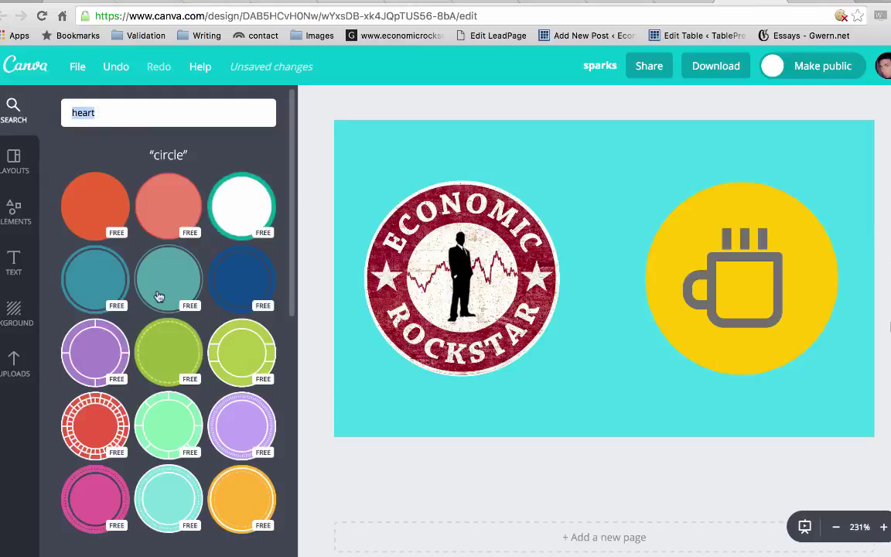
{"action": "scroll", "coordinate": [159, 297], "scroll_direction": "down", "scroll_amount": 5}
{"action": "scroll", "coordinate": [159, 297], "scroll_direction": "down", "scroll_amount": 2}
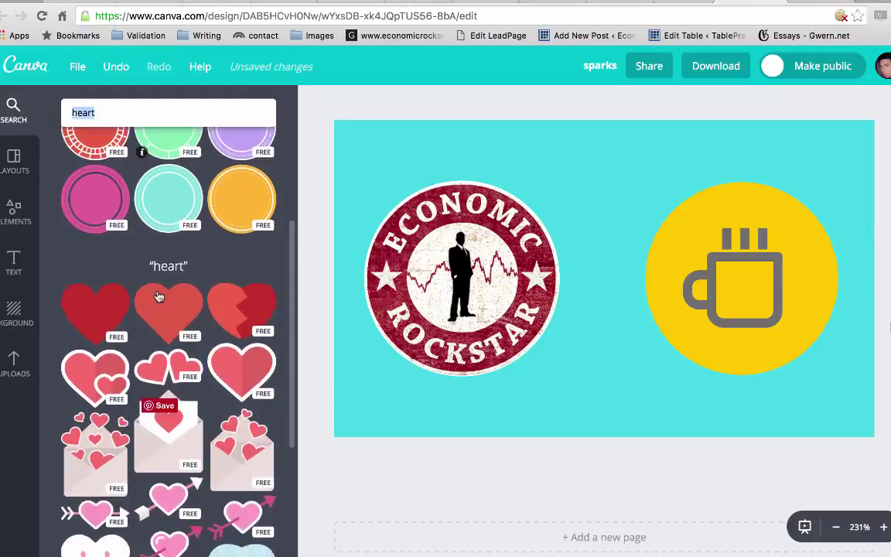
{"action": "scroll", "coordinate": [158, 297], "scroll_direction": "down", "scroll_amount": 3}
{"action": "scroll", "coordinate": [159, 297], "scroll_direction": "down", "scroll_amount": 5}
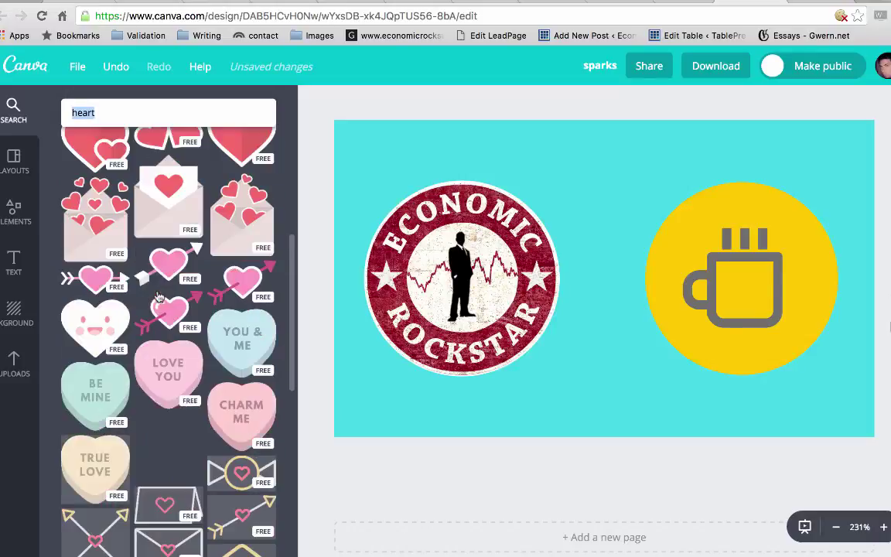
{"action": "scroll", "coordinate": [159, 297], "scroll_direction": "down", "scroll_amount": 4}
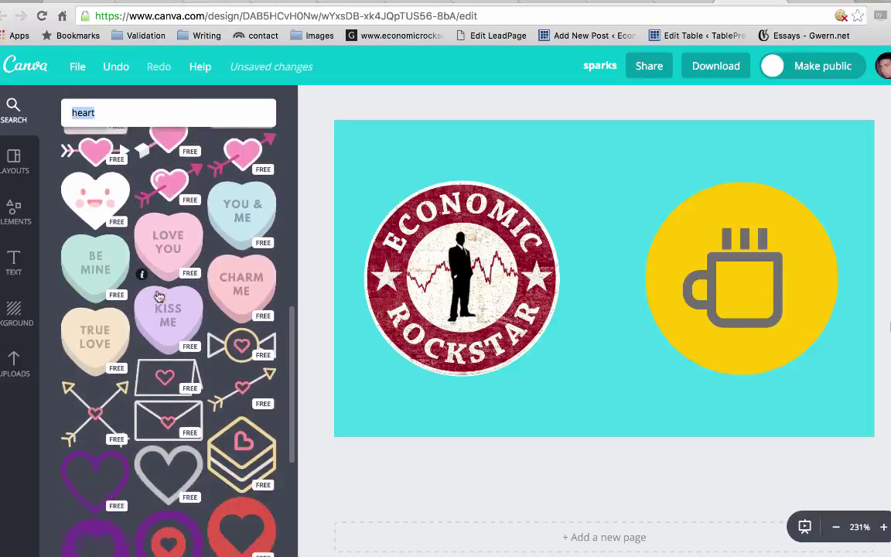
{"action": "scroll", "coordinate": [159, 297], "scroll_direction": "down", "scroll_amount": 2}
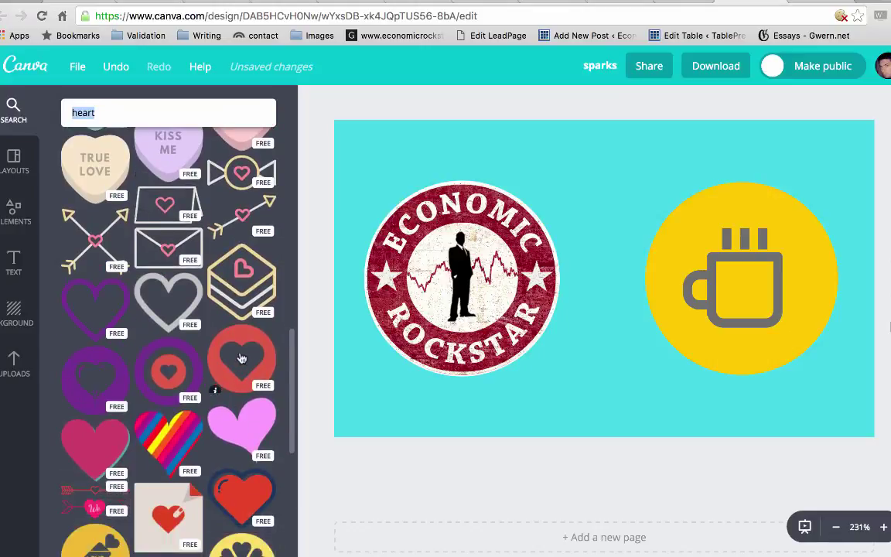
Place the red heart-circle sticker, shrink it, and nudge it onto the mug's front
{"action": "left_click_drag", "start_coordinate": [241, 359], "coordinate": [736, 266]}
{"action": "left_click_drag", "start_coordinate": [592, 136], "coordinate": [744, 277]}
{"action": "left_click_drag", "start_coordinate": [797, 263], "coordinate": [743, 291]}
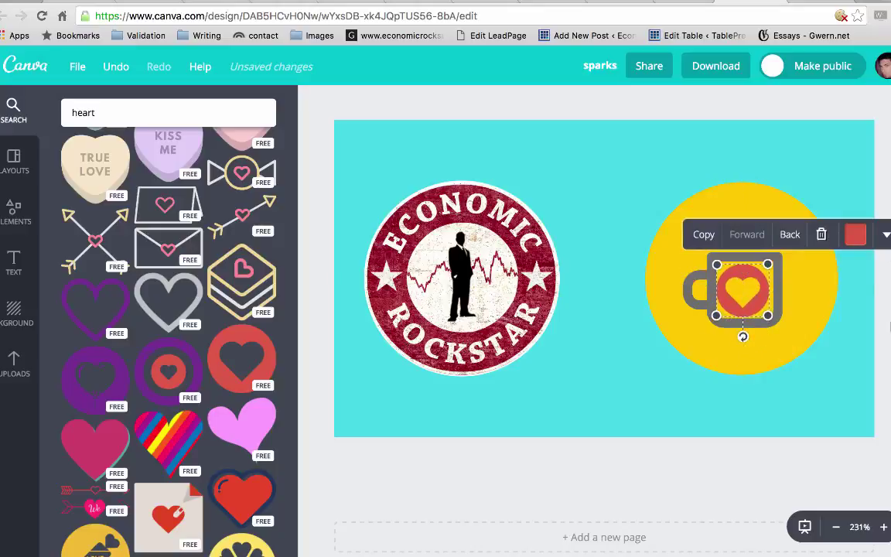
{"action": "key", "text": "Right"}
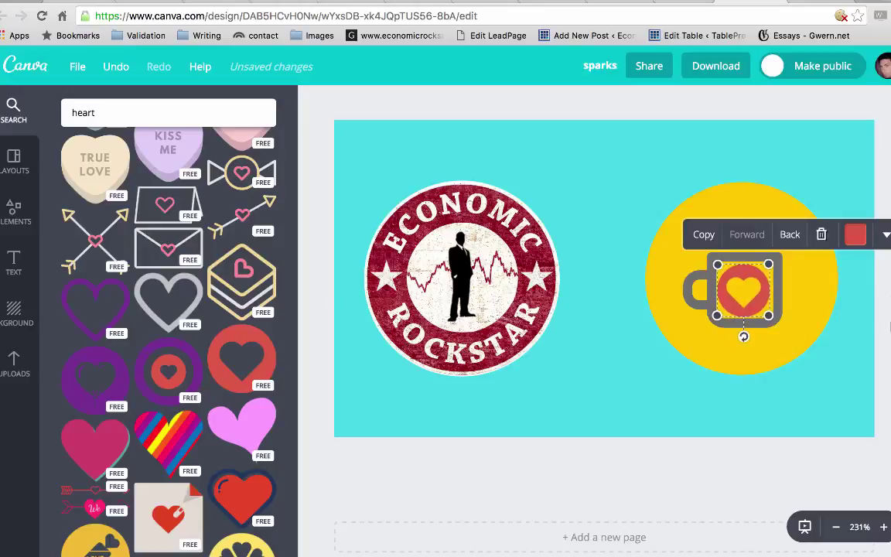
{"action": "key", "text": "Up"}
{"action": "key", "text": "Right"}
{"action": "key", "text": "Right"}
{"action": "key", "text": "Up"}
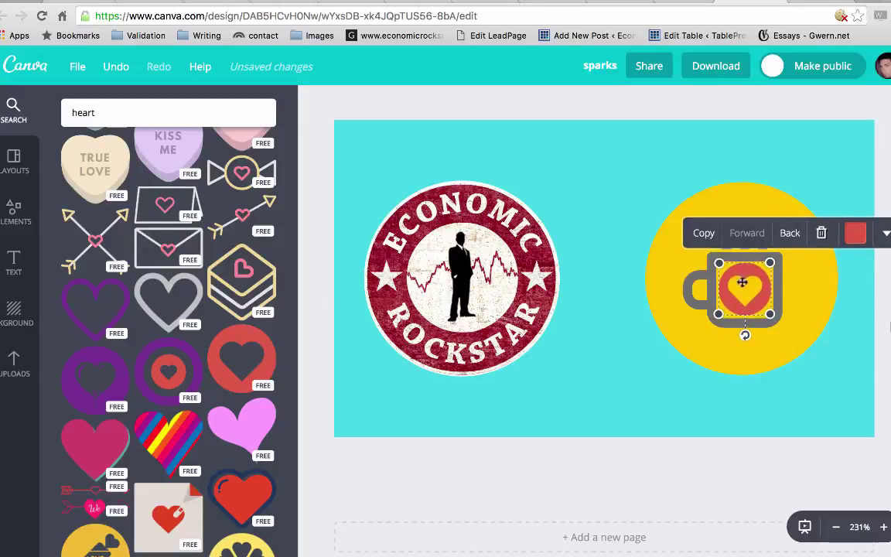
{"action": "left_click", "coordinate": [603, 204]}
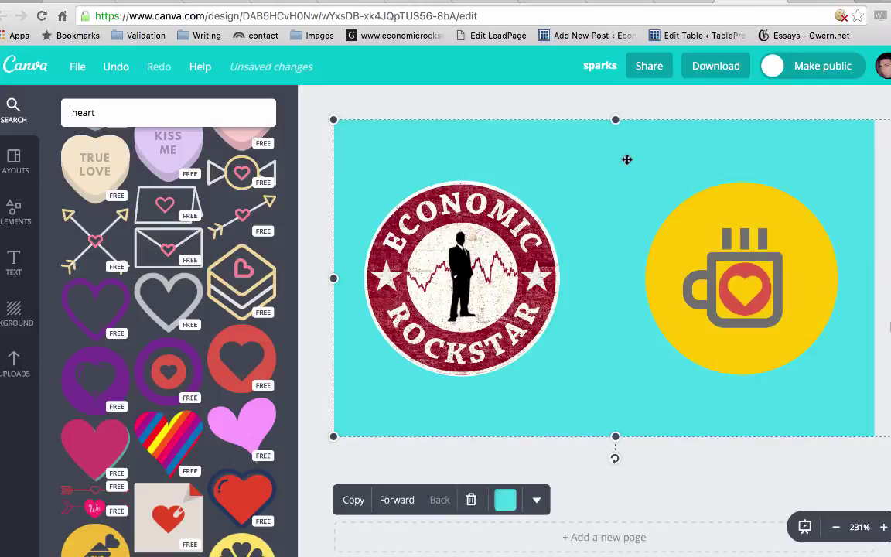
Change the card background from cyan to the gold document colour
{"action": "left_click", "coordinate": [505, 500]}
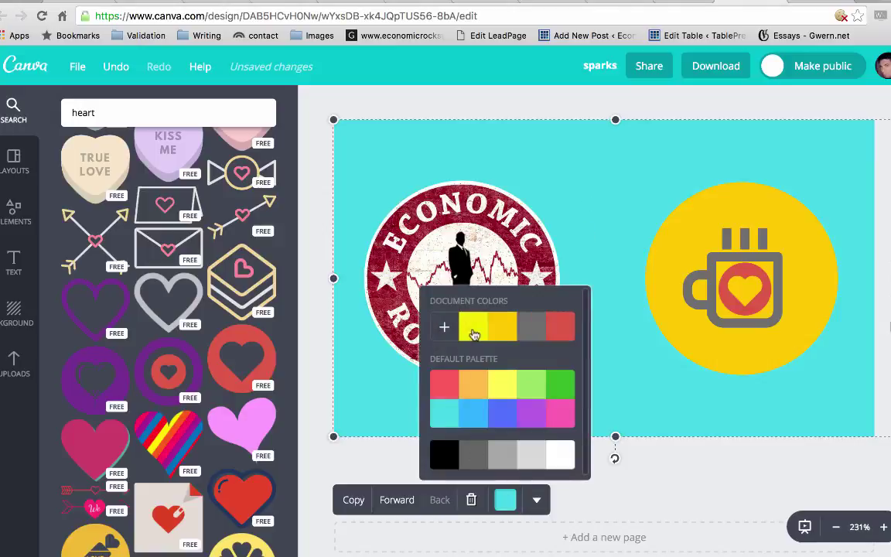
{"action": "left_click", "coordinate": [502, 328]}
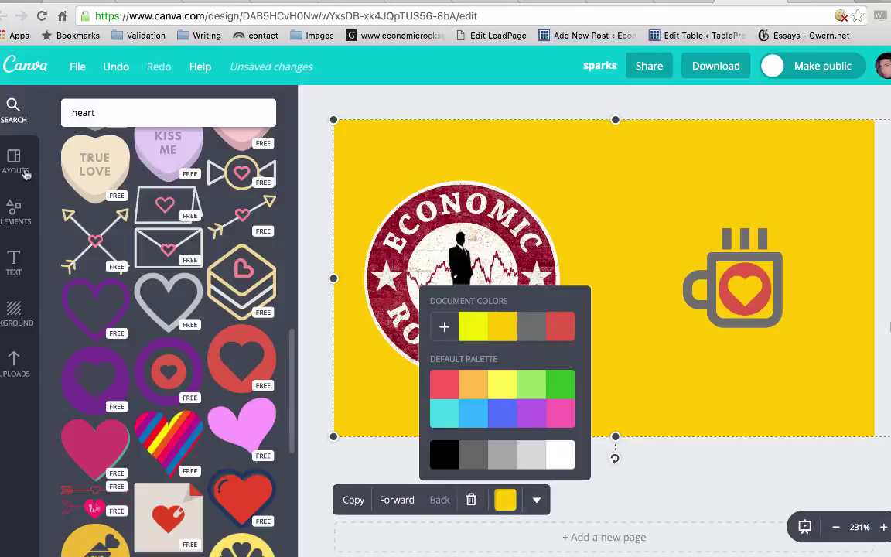
Add a heading reading 'Buy me a Coffee'
{"action": "left_click", "coordinate": [17, 263]}
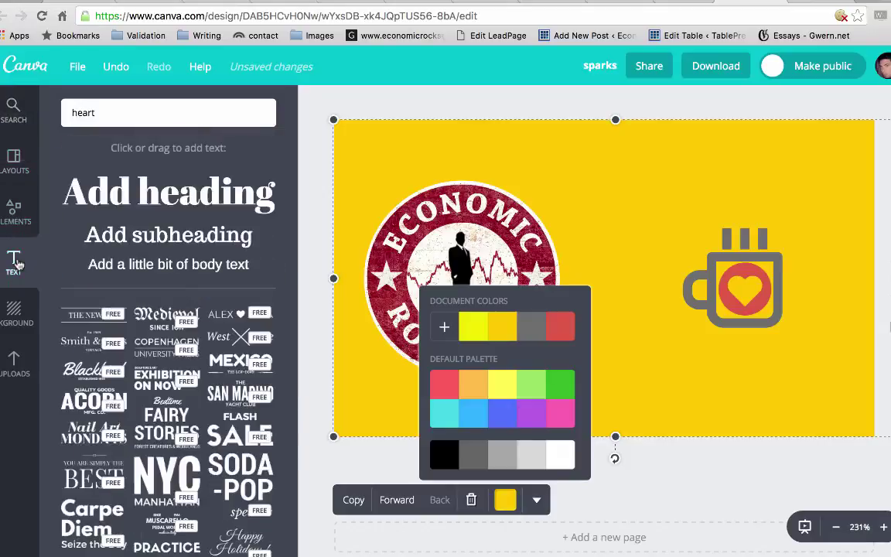
{"action": "left_click", "coordinate": [163, 193]}
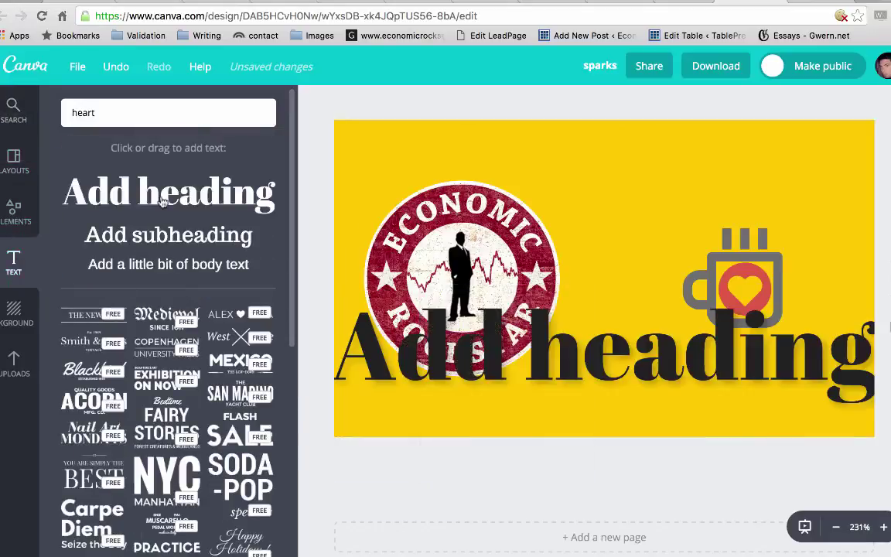
{"action": "type", "text": "B"}
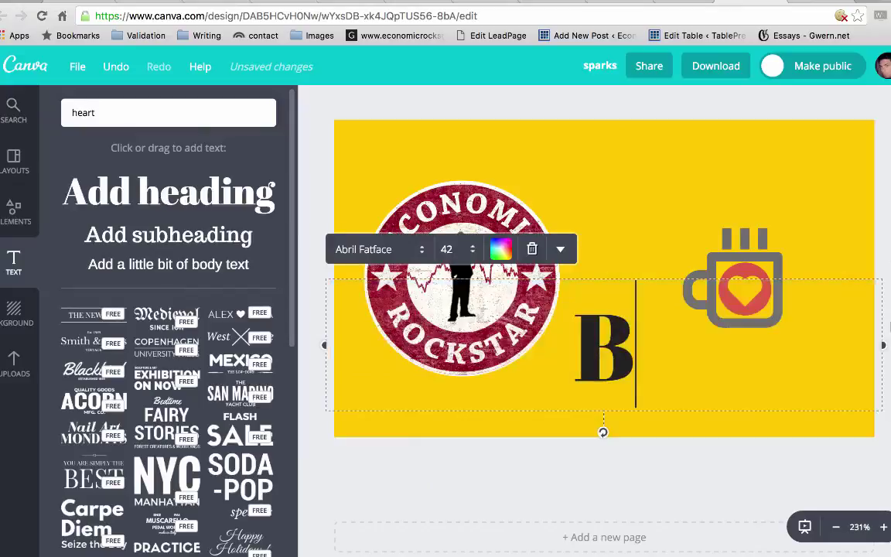
{"action": "type", "text": "uy M"}
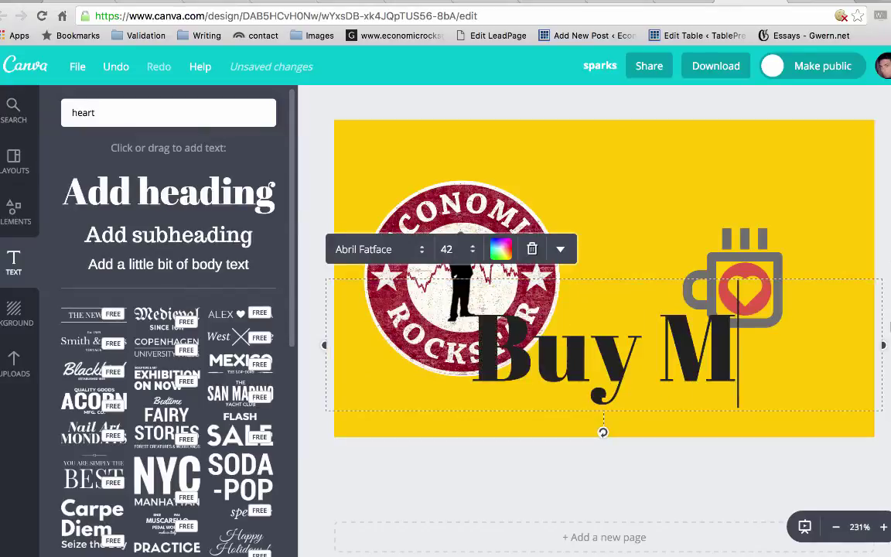
{"action": "key", "text": "BackSpace"}
{"action": "type", "text": "me a C"}
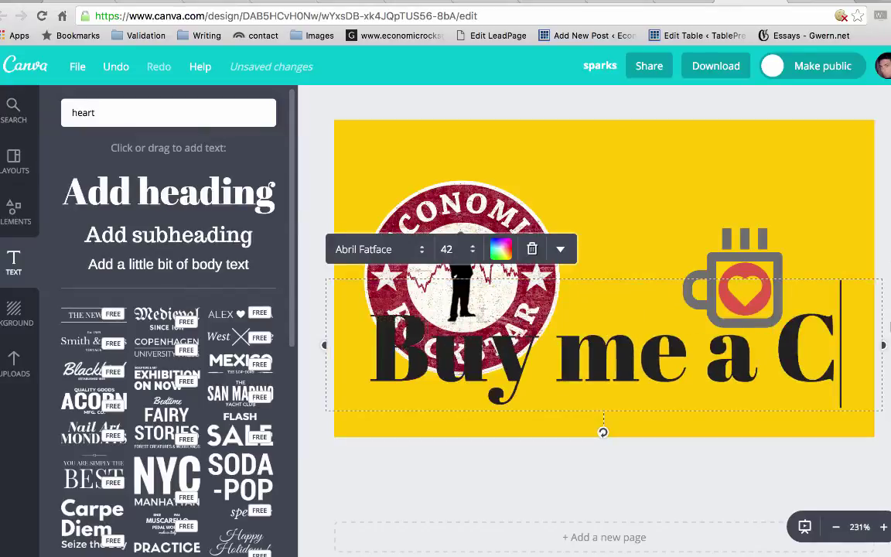
{"action": "key", "text": "BackSpace"}
{"action": "type", "text": "Coffee"}
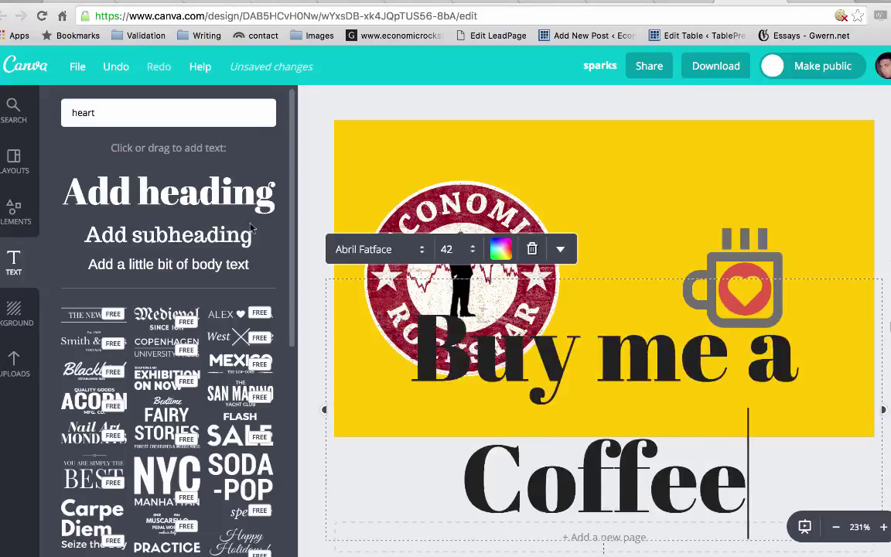
Set the heading to size 18 in the Cooper Hewitt font
{"action": "left_click", "coordinate": [455, 249]}
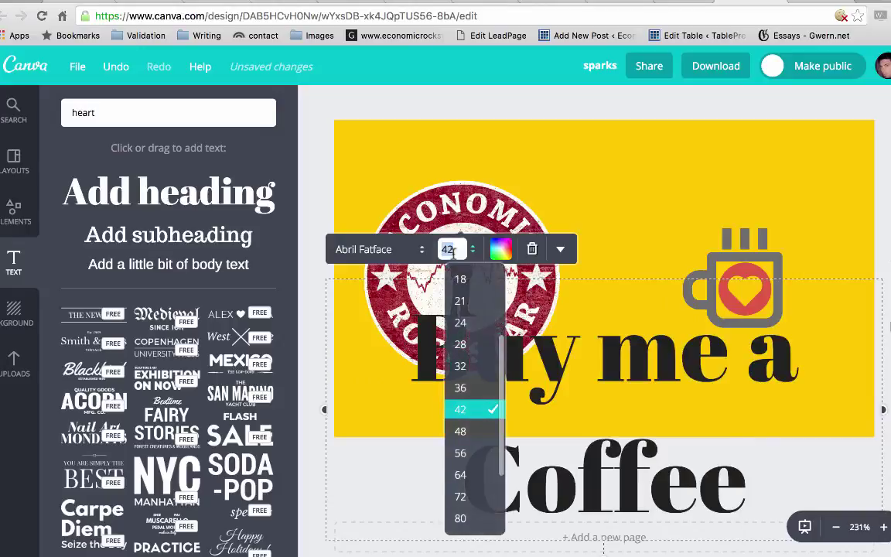
{"action": "left_click", "coordinate": [469, 345]}
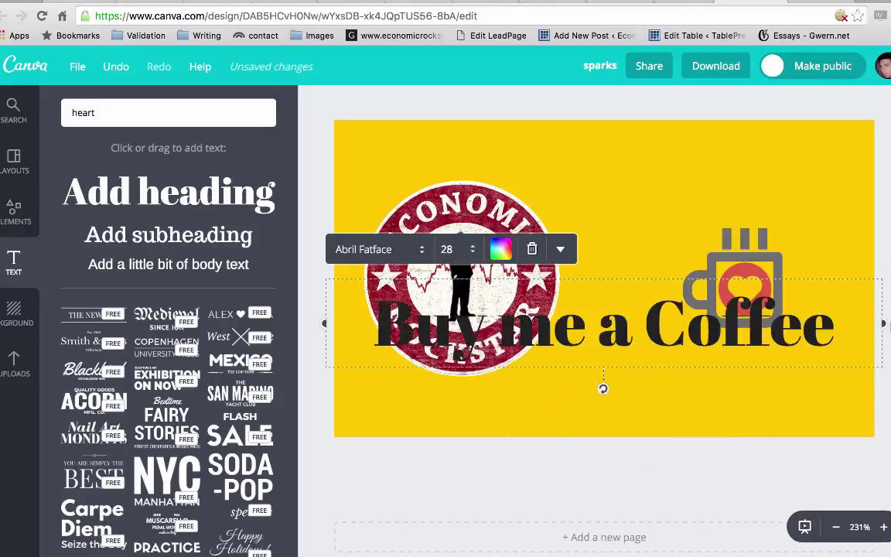
{"action": "left_click", "coordinate": [457, 249]}
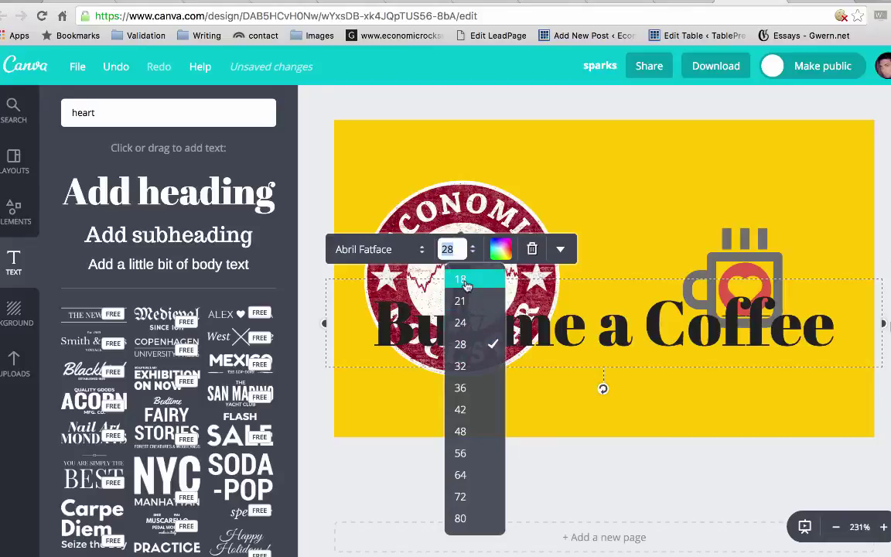
{"action": "left_click", "coordinate": [465, 279]}
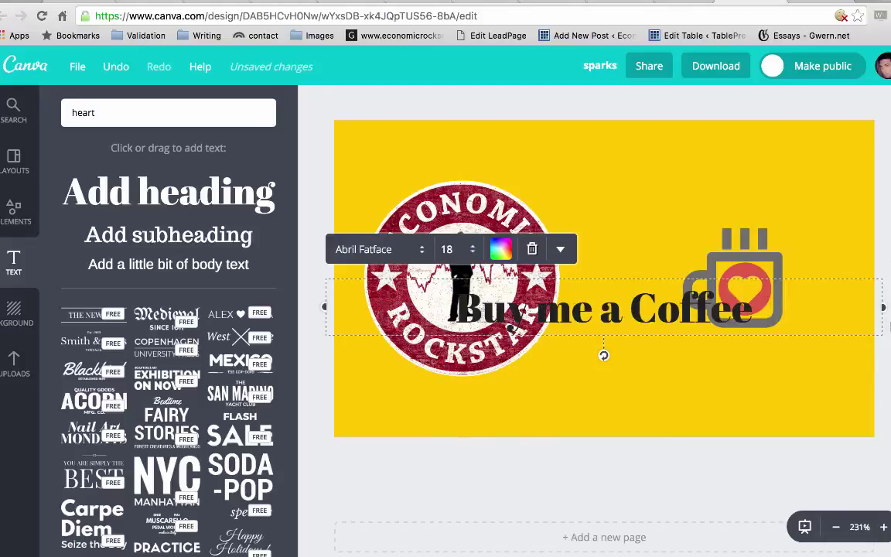
{"action": "left_click", "coordinate": [422, 251]}
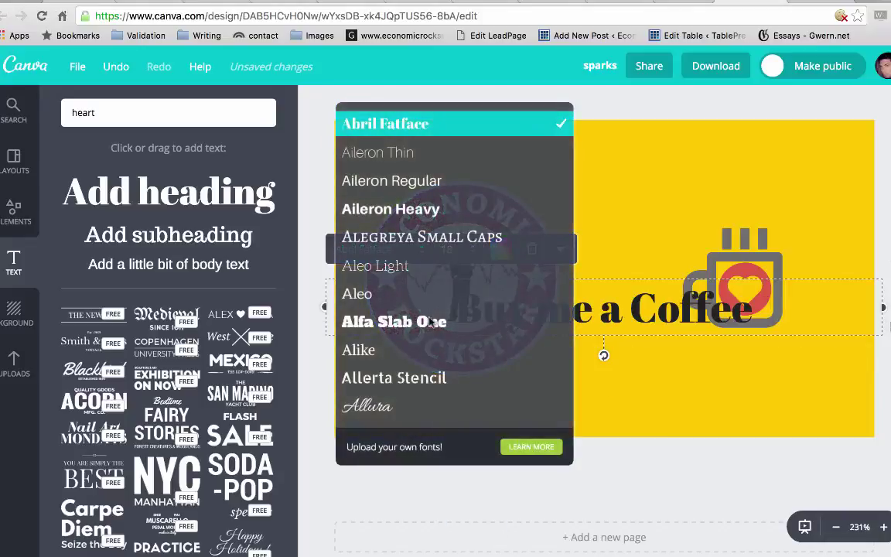
{"action": "scroll", "coordinate": [430, 322], "scroll_direction": "down", "scroll_amount": 5}
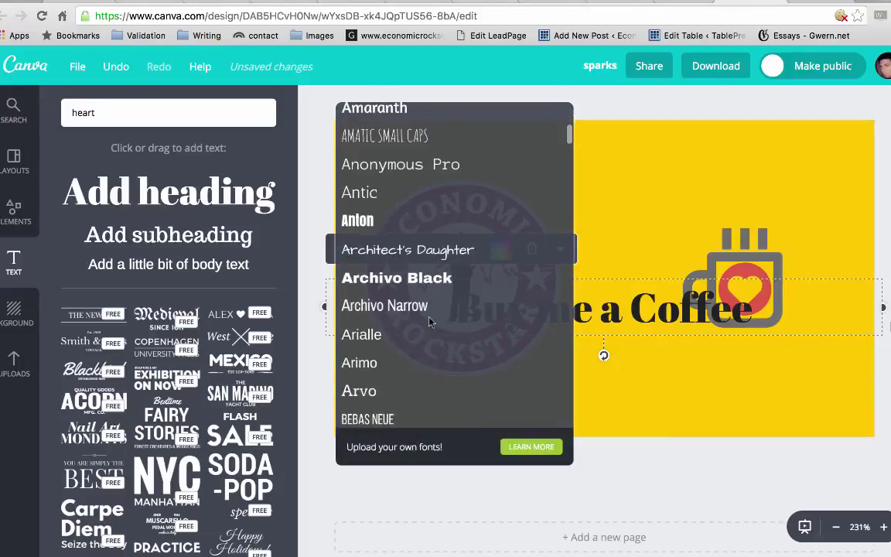
{"action": "scroll", "coordinate": [430, 322], "scroll_direction": "down", "scroll_amount": 10}
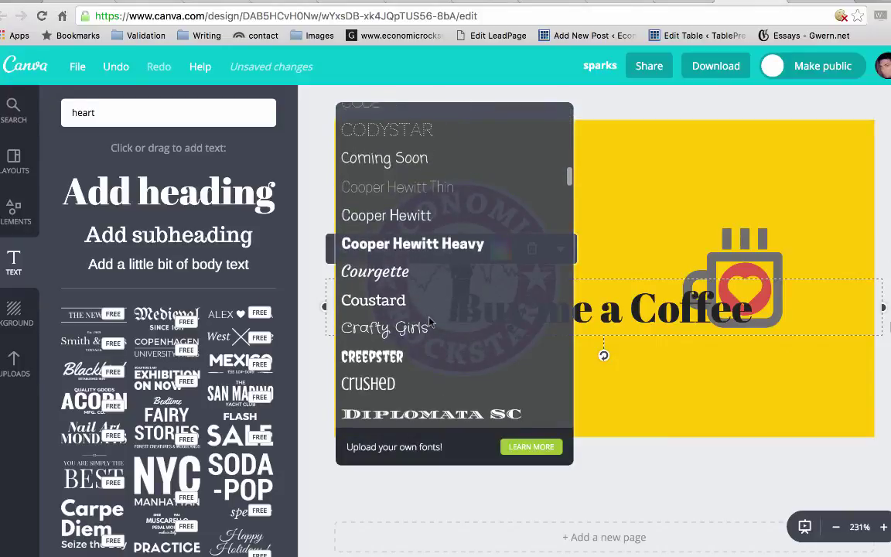
{"action": "left_click", "coordinate": [389, 218]}
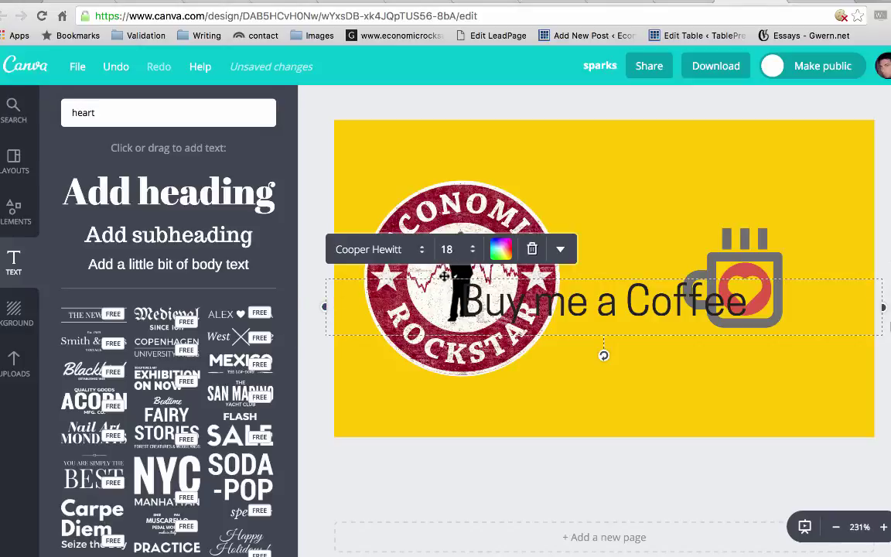
Narrow the heading box and centre it above the coffee cup
{"action": "left_click_drag", "start_coordinate": [443, 276], "coordinate": [479, 148]}
{"action": "left_click_drag", "start_coordinate": [361, 196], "coordinate": [561, 194]}
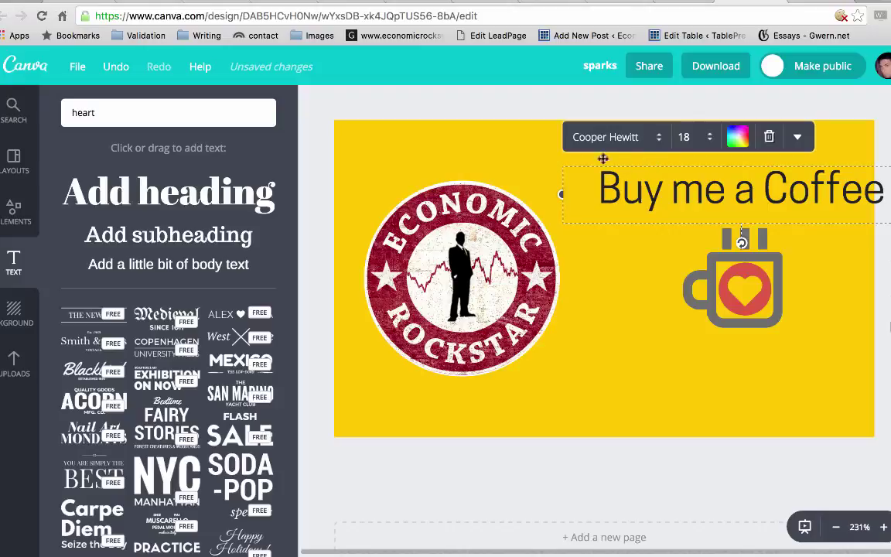
{"action": "left_click_drag", "start_coordinate": [601, 155], "coordinate": [552, 131]}
{"action": "left_click_drag", "start_coordinate": [472, 170], "coordinate": [520, 168]}
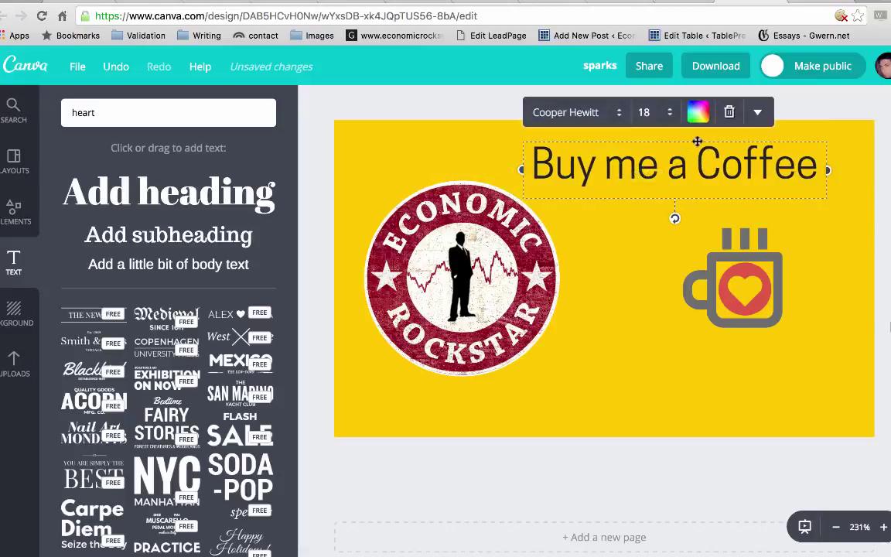
{"action": "left_click_drag", "start_coordinate": [697, 141], "coordinate": [711, 148]}
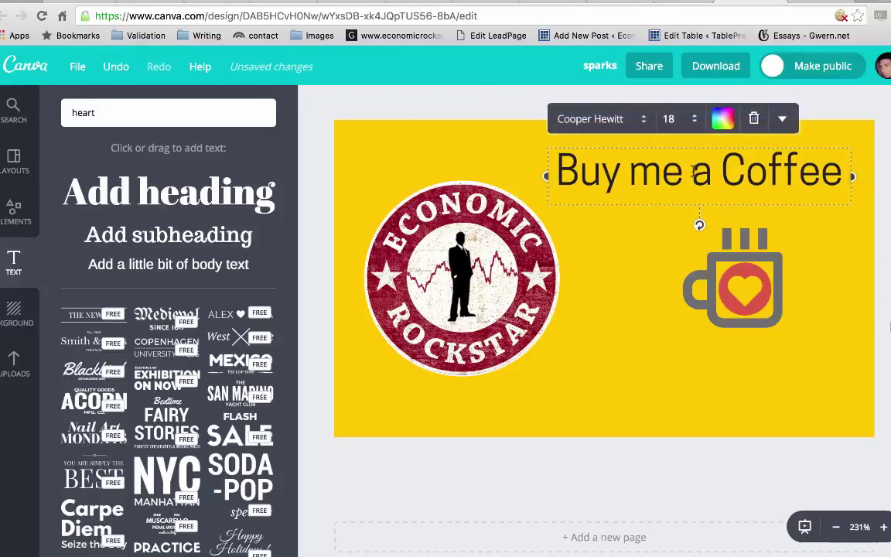
Keep the heading at size 18 and colour its text grey
{"action": "left_click", "coordinate": [681, 119]}
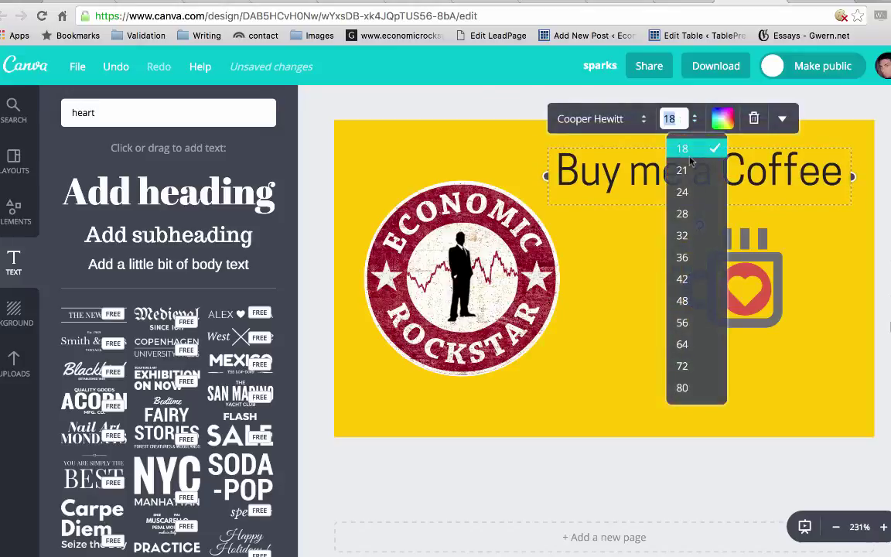
{"action": "left_click", "coordinate": [674, 120]}
{"action": "left_click", "coordinate": [635, 194]}
{"action": "left_click", "coordinate": [674, 172]}
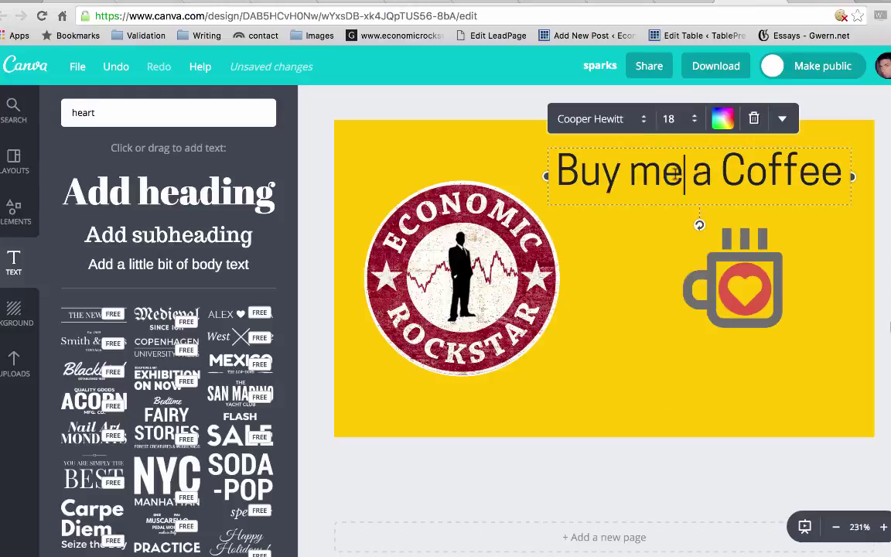
{"action": "left_click", "coordinate": [720, 120]}
{"action": "left_click", "coordinate": [752, 188]}
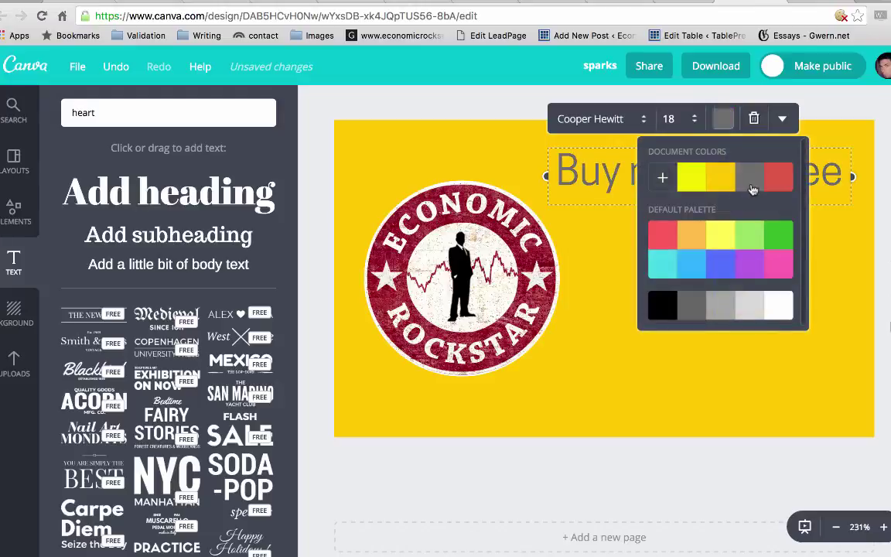
{"action": "left_click", "coordinate": [605, 239]}
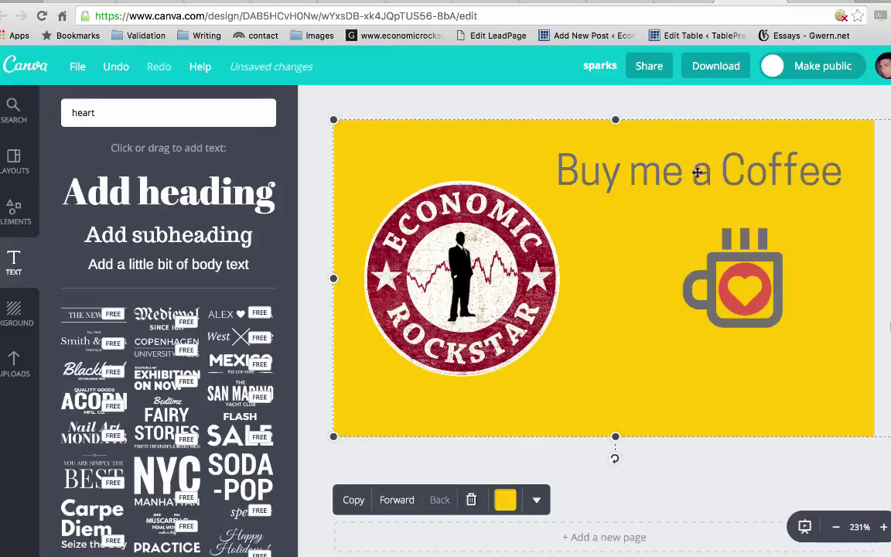
Duplicate the 'Buy me a Coffee' heading and move the copy below the mug
{"action": "left_click_drag", "start_coordinate": [699, 171], "coordinate": [706, 190]}
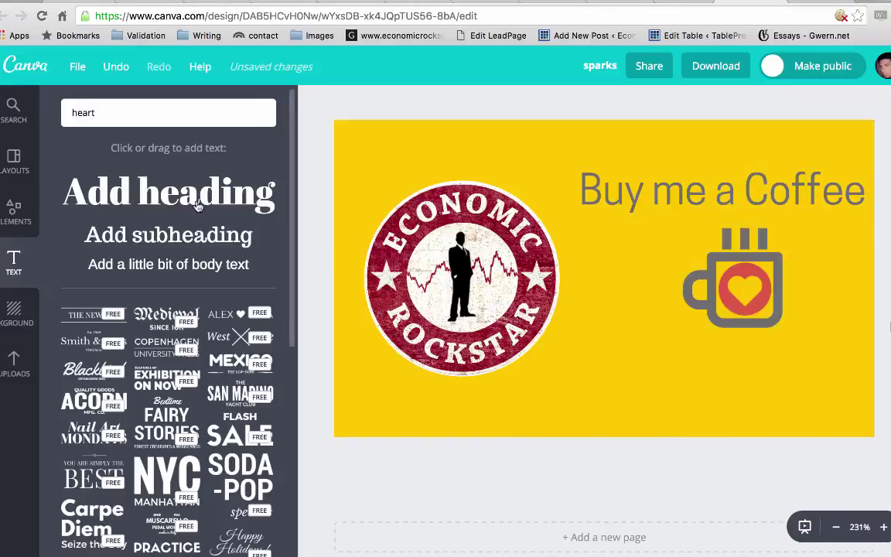
{"action": "left_click", "coordinate": [629, 193]}
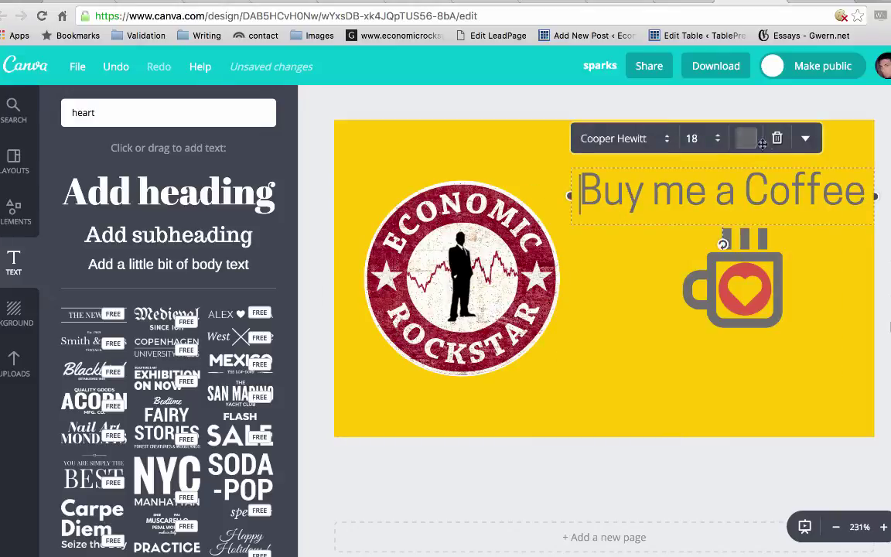
{"action": "left_click", "coordinate": [806, 138]}
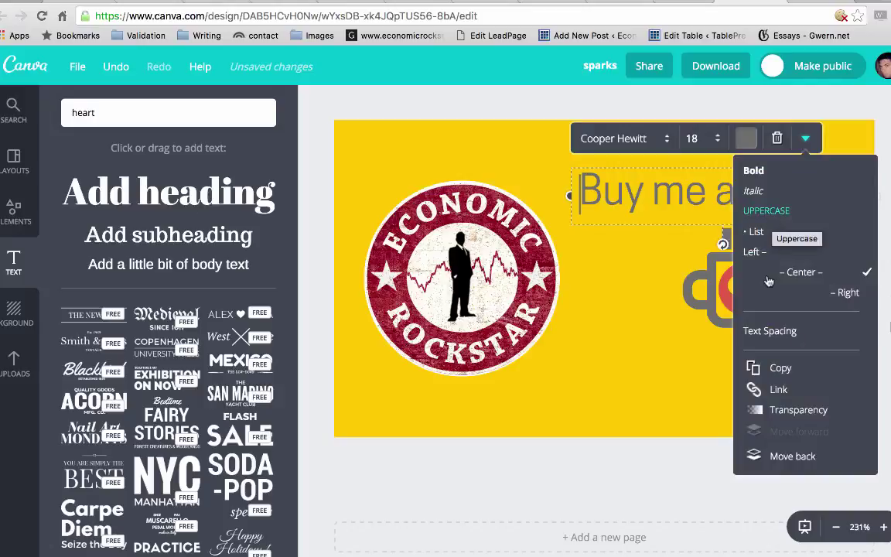
{"action": "left_click", "coordinate": [665, 340]}
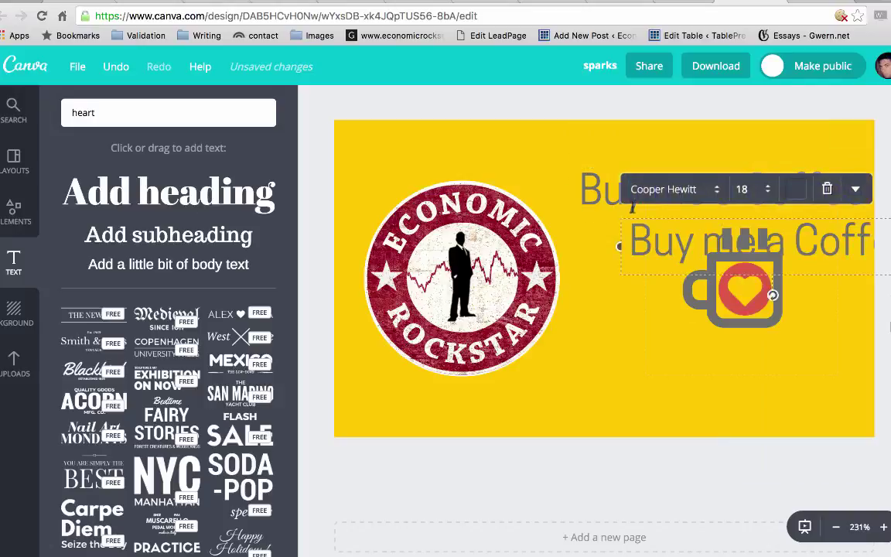
{"action": "left_click_drag", "start_coordinate": [613, 269], "coordinate": [594, 330]}
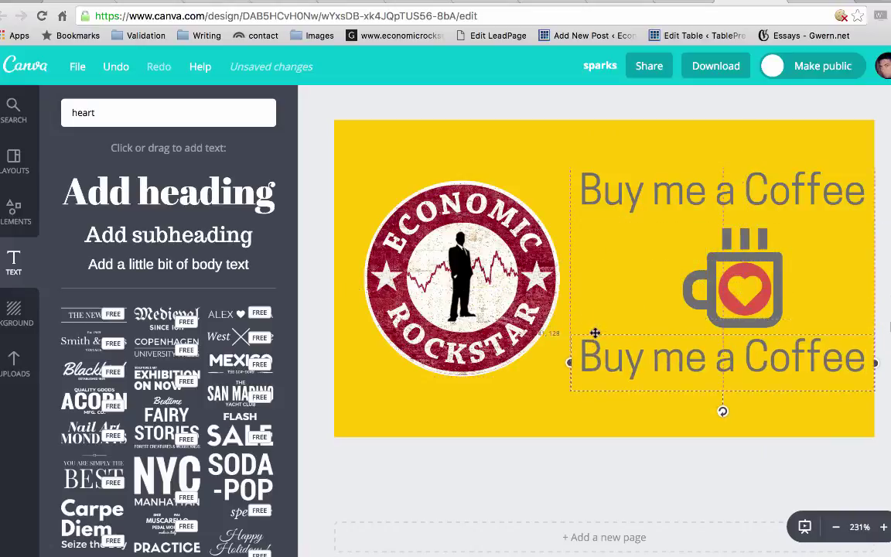
{"action": "left_click_drag", "start_coordinate": [595, 333], "coordinate": [861, 364]}
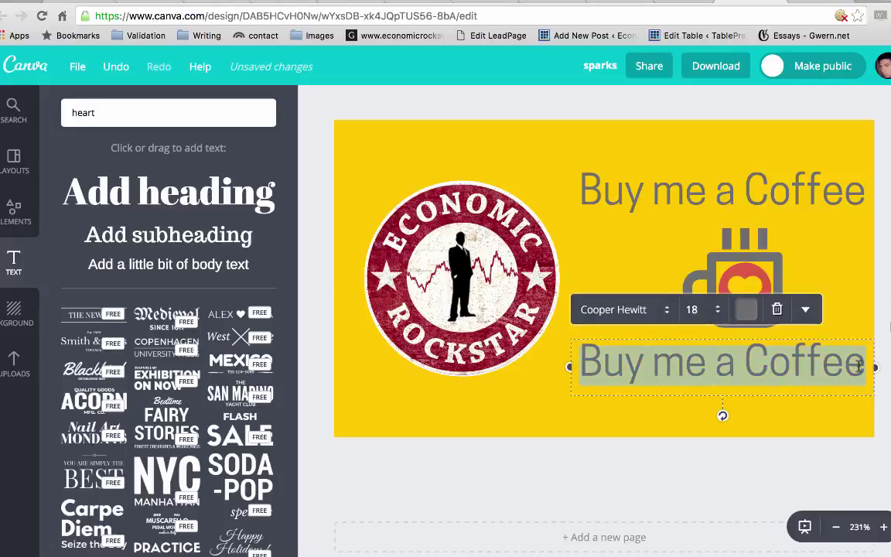
Retype the copy as 'if you love the show' on one line and make 'love' red
{"action": "key", "text": "BackSpace"}
{"action": "type", "text": "if y"}
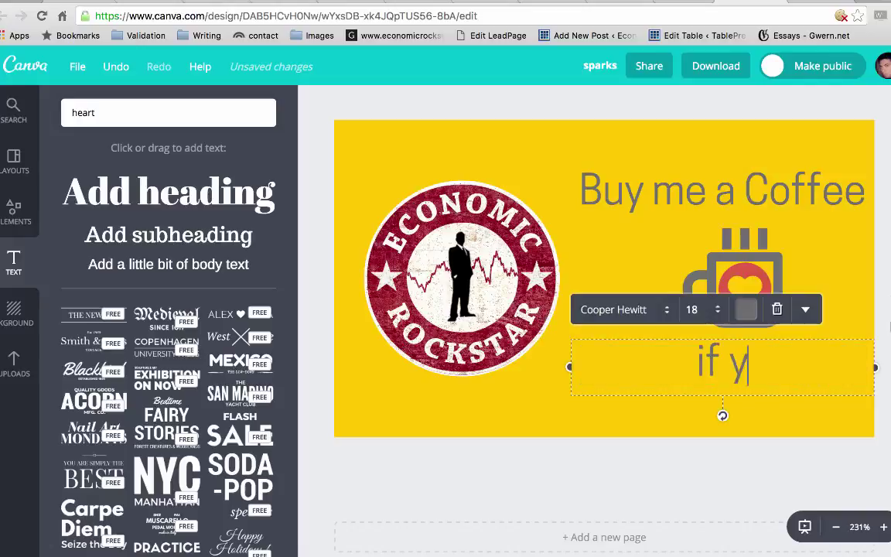
{"action": "type", "text": "ou love "}
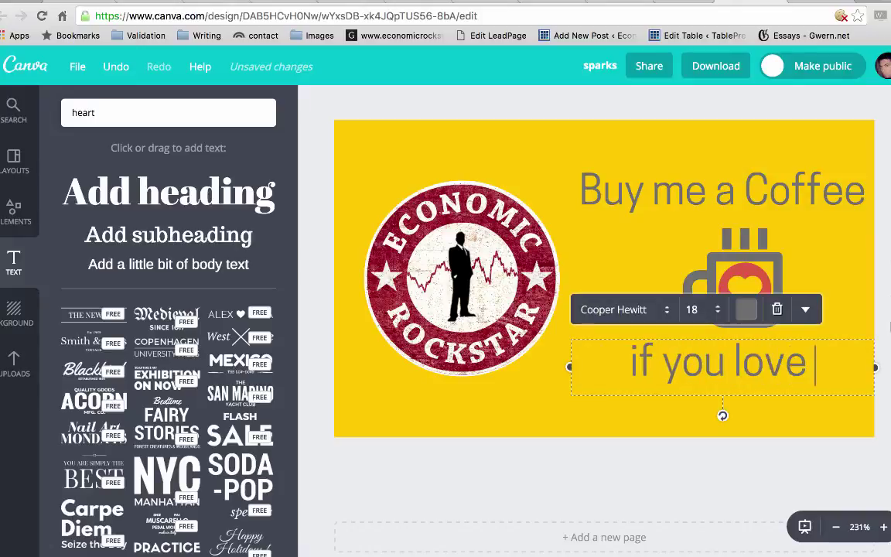
{"action": "type", "text": "the "}
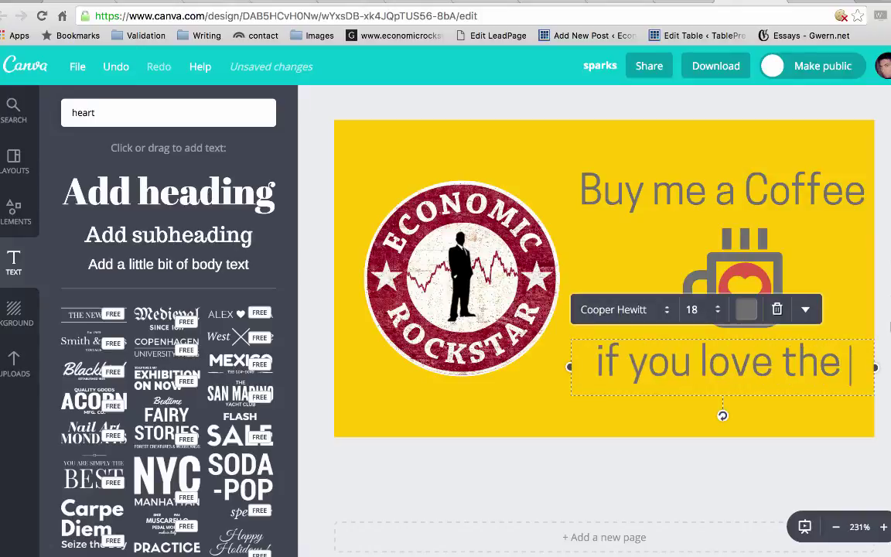
{"action": "type", "text": "show"}
{"action": "left_click_drag", "start_coordinate": [571, 394], "coordinate": [523, 396]}
{"action": "left_click", "coordinate": [633, 358]}
{"action": "double_click", "coordinate": [642, 361]}
{"action": "left_click", "coordinate": [690, 309]}
{"action": "left_click", "coordinate": [633, 425]}
{"action": "left_click", "coordinate": [615, 277]}
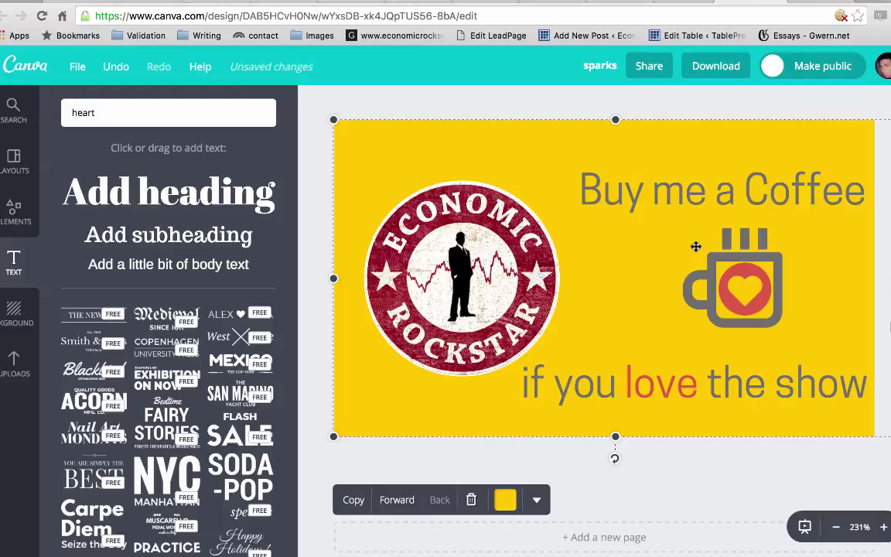
Shift the mug left and re-centre the red heart on its body
{"action": "left_click_drag", "start_coordinate": [696, 246], "coordinate": [645, 249]}
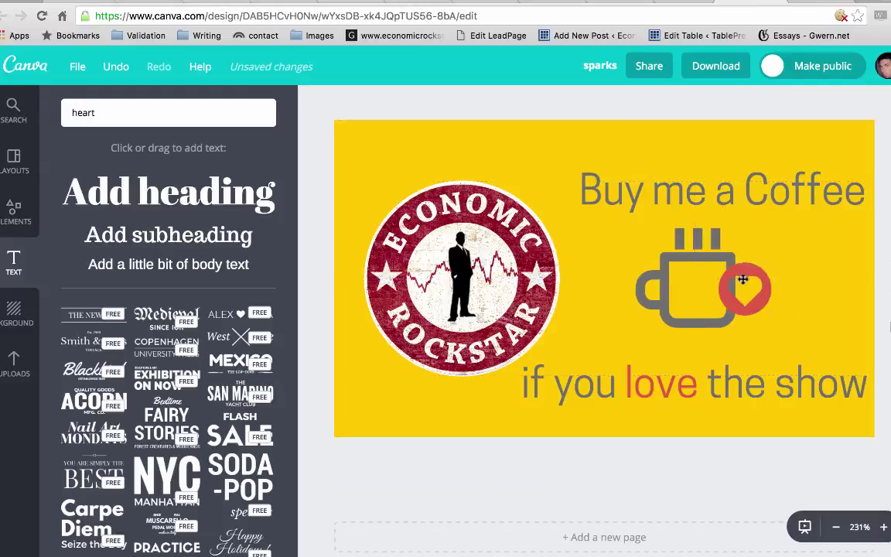
{"action": "left_click_drag", "start_coordinate": [743, 280], "coordinate": [695, 280]}
{"action": "left_click", "coordinate": [609, 132]}
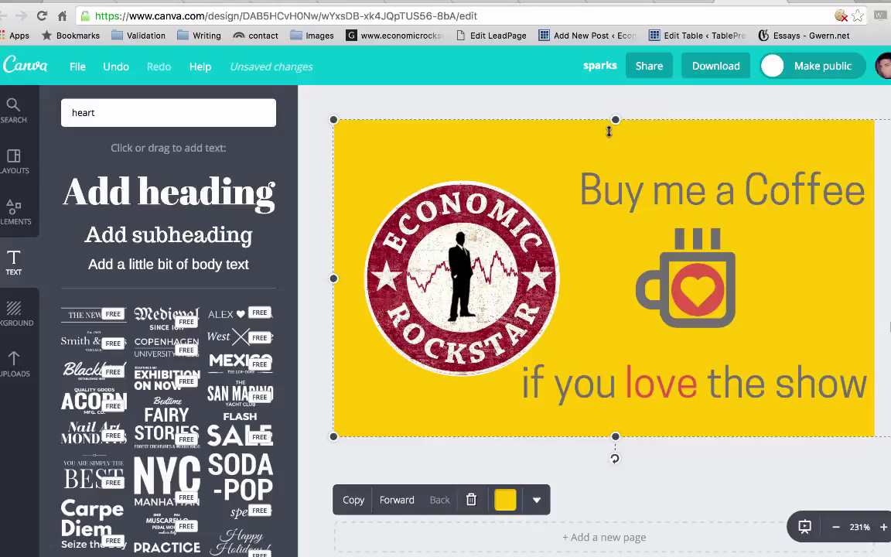
Replace the Untitled Design title with 'Coffee Donate Button' and confirm it
{"action": "left_click", "coordinate": [601, 66]}
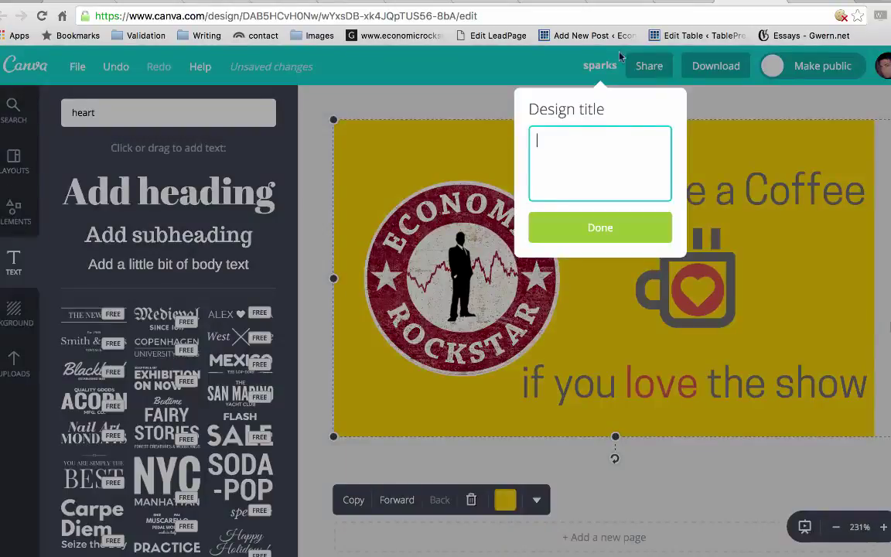
{"action": "left_click", "coordinate": [606, 73]}
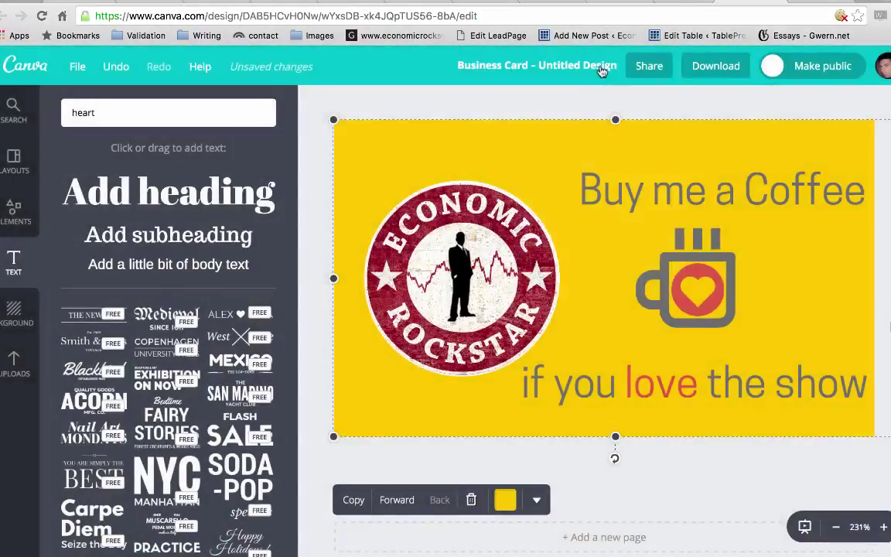
{"action": "left_click", "coordinate": [542, 66]}
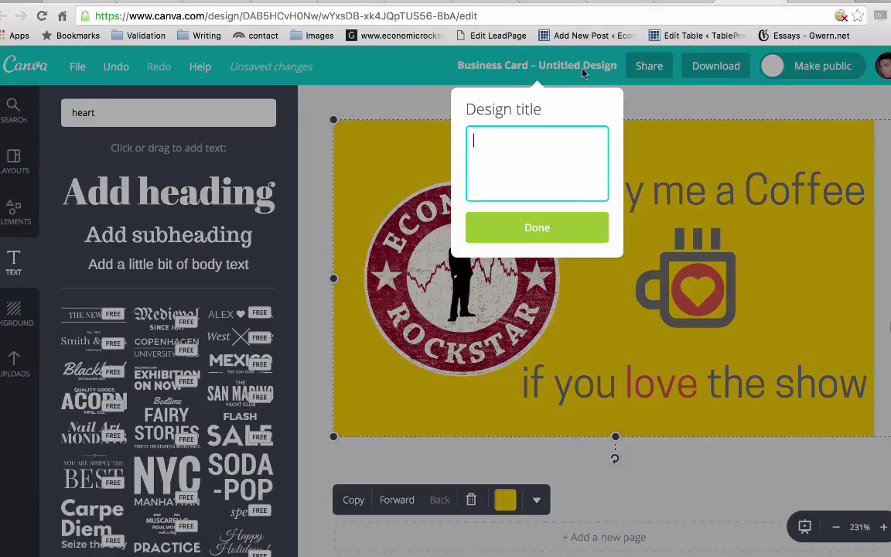
{"action": "type", "text": "Coffee Donat"}
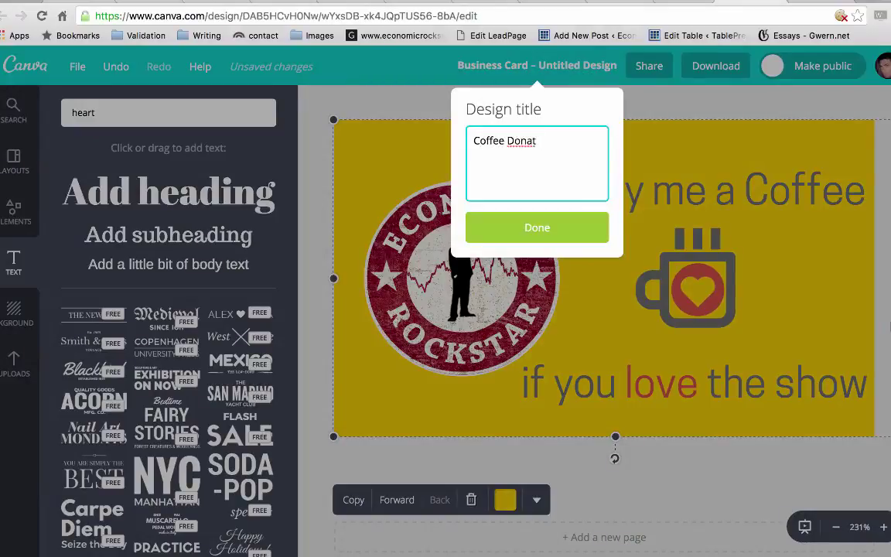
{"action": "key", "text": "BackSpace"}
{"action": "key", "text": "BackSpace"}
{"action": "type", "text": "te Button"}
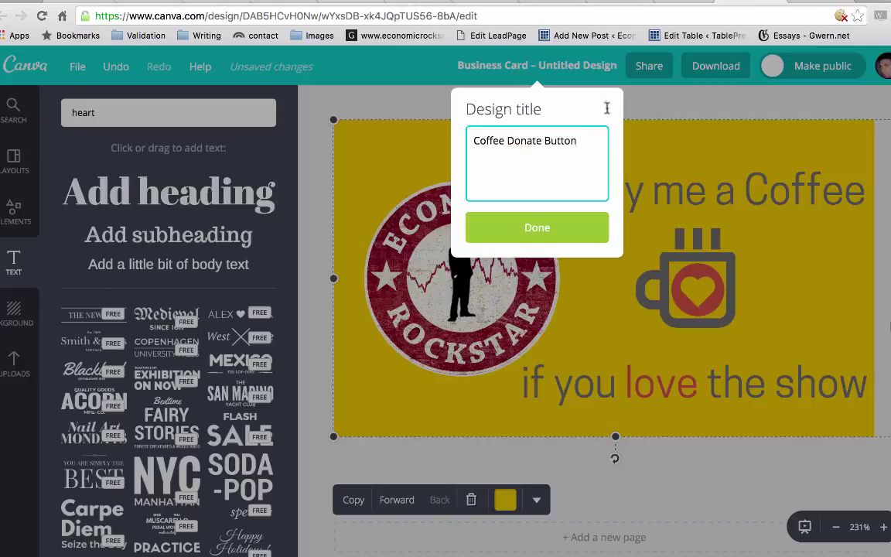
{"action": "left_click", "coordinate": [539, 229]}
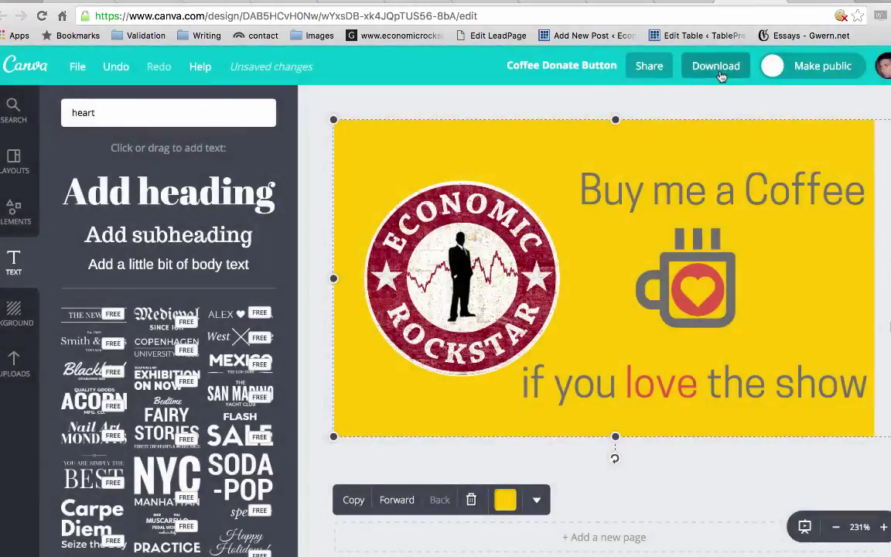
Download the design as a web JPG and open Coffee Donate Button.jpg from the download bar
{"action": "left_click", "coordinate": [720, 67]}
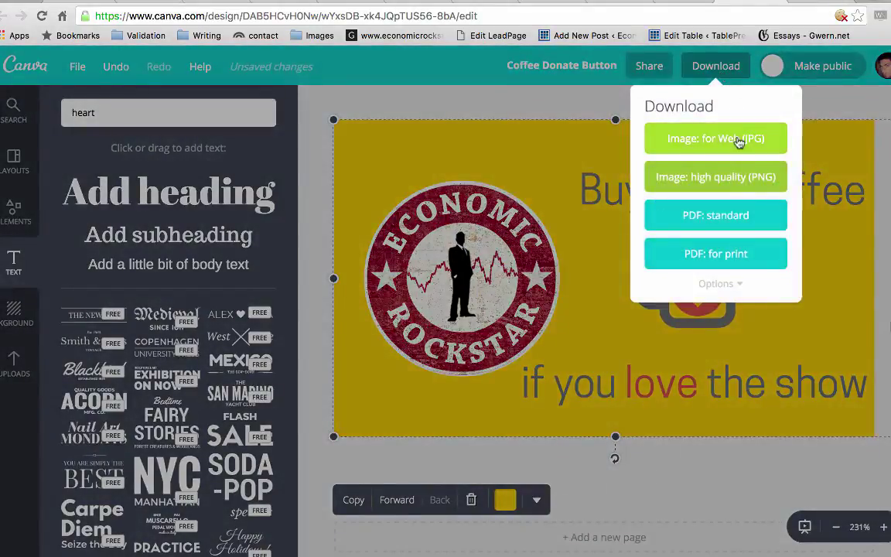
{"action": "left_click", "coordinate": [739, 140]}
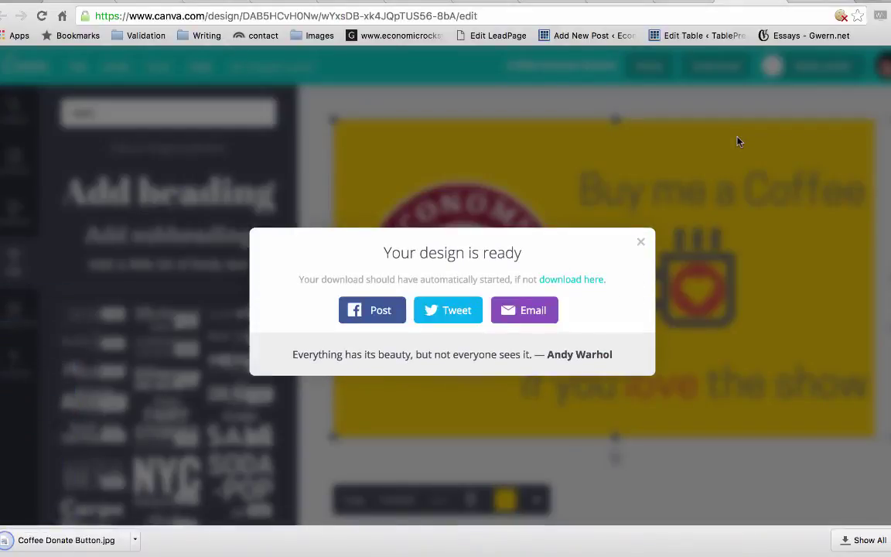
{"action": "left_click", "coordinate": [134, 540]}
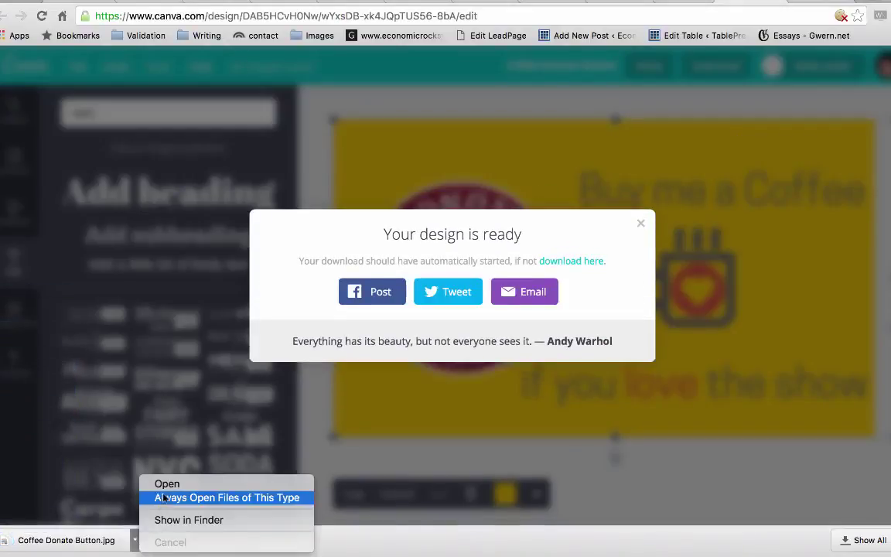
{"action": "left_click", "coordinate": [169, 483]}
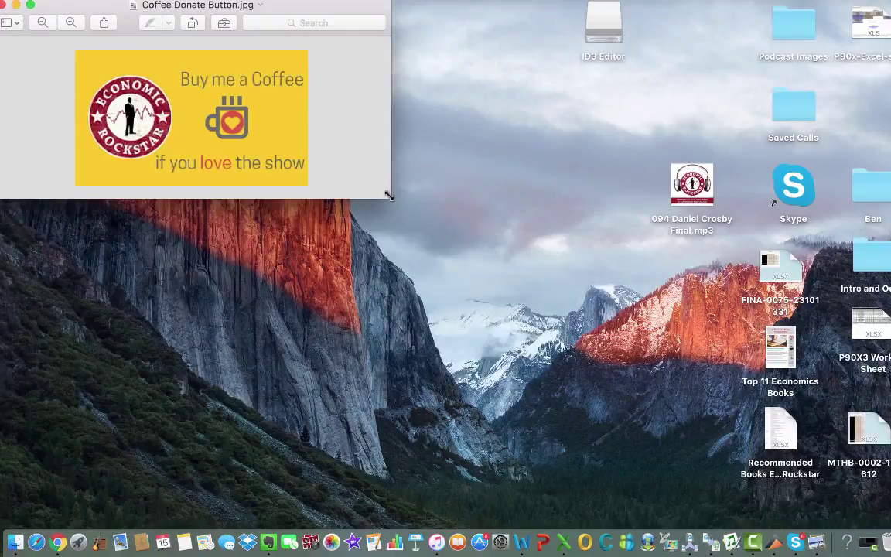
Enlarge the Preview window showing Coffee Donate Button.jpg to fill the screen
{"action": "left_click_drag", "start_coordinate": [387, 196], "coordinate": [890, 531]}
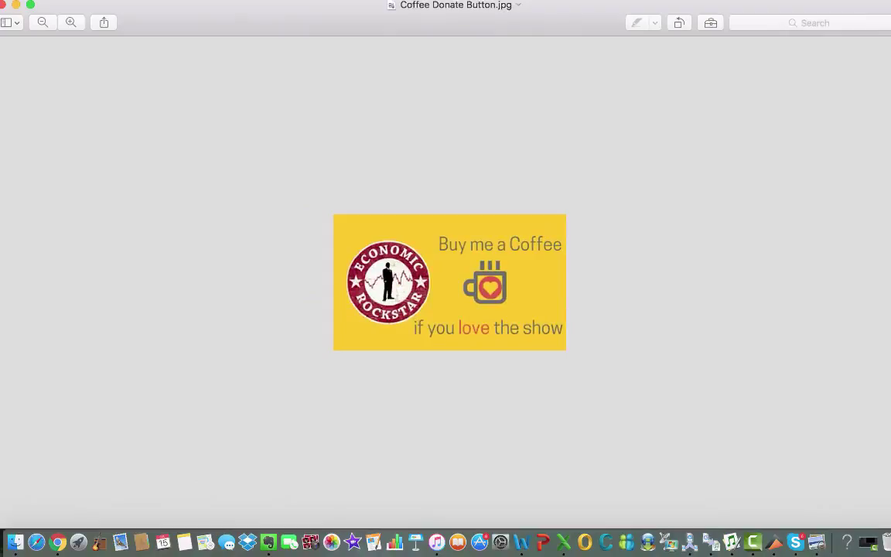